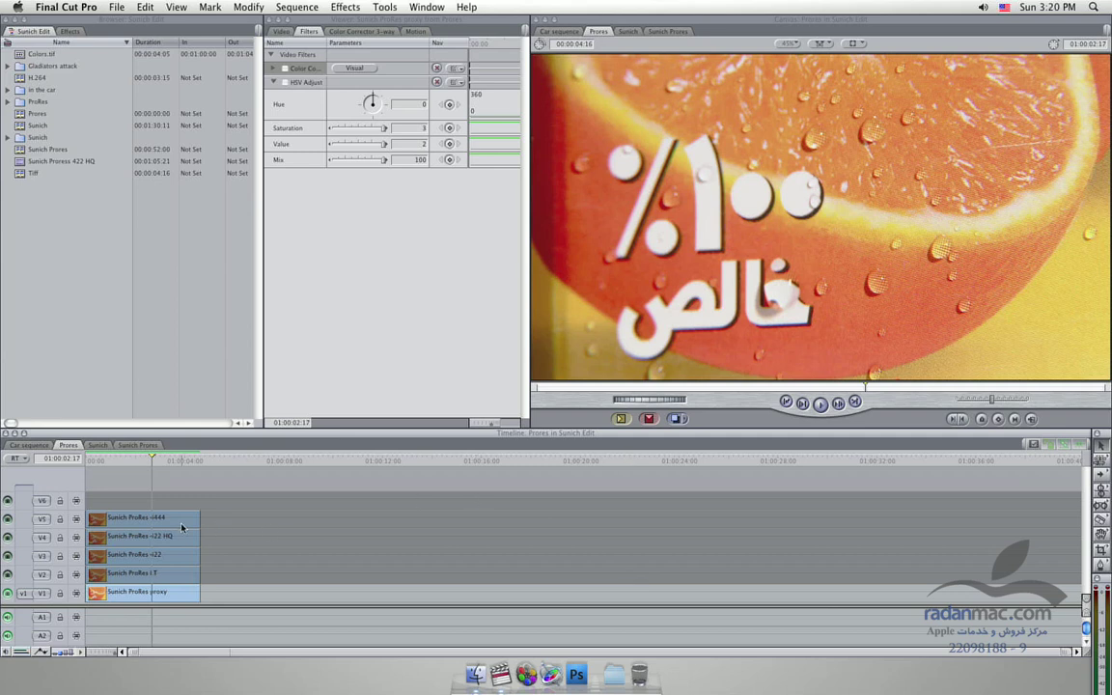
Step: Show the V5 ProRes 4444 clip and review Canvas frames between 01:00:02:09 and 01:00:02:23
click(183, 460)
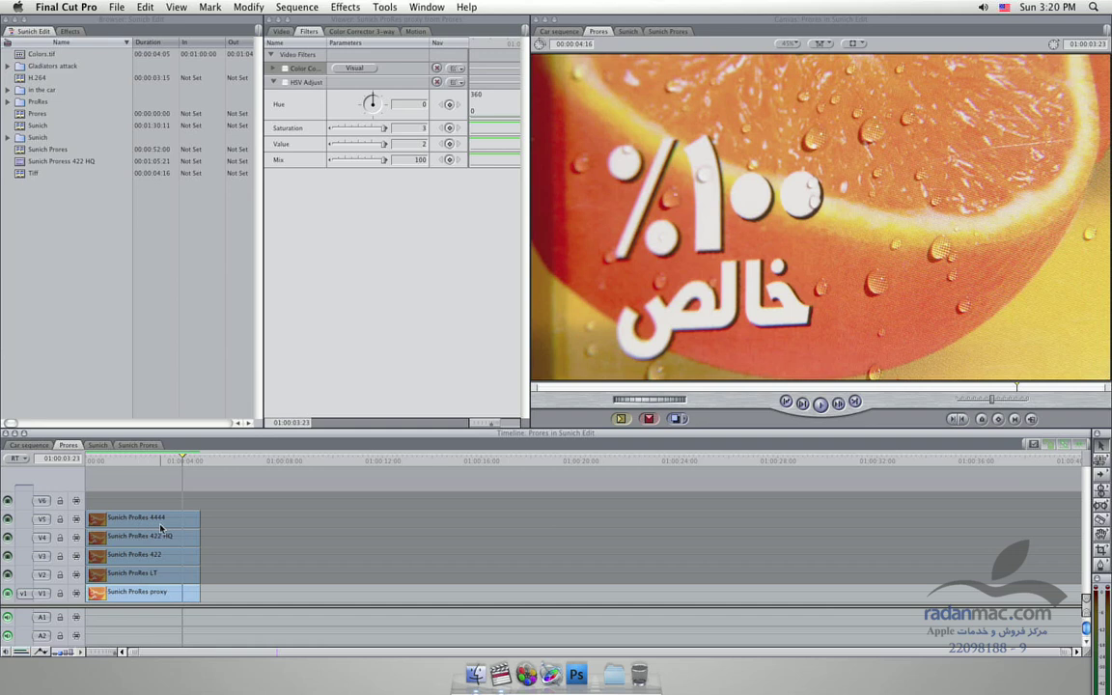
click(9, 523)
click(169, 459)
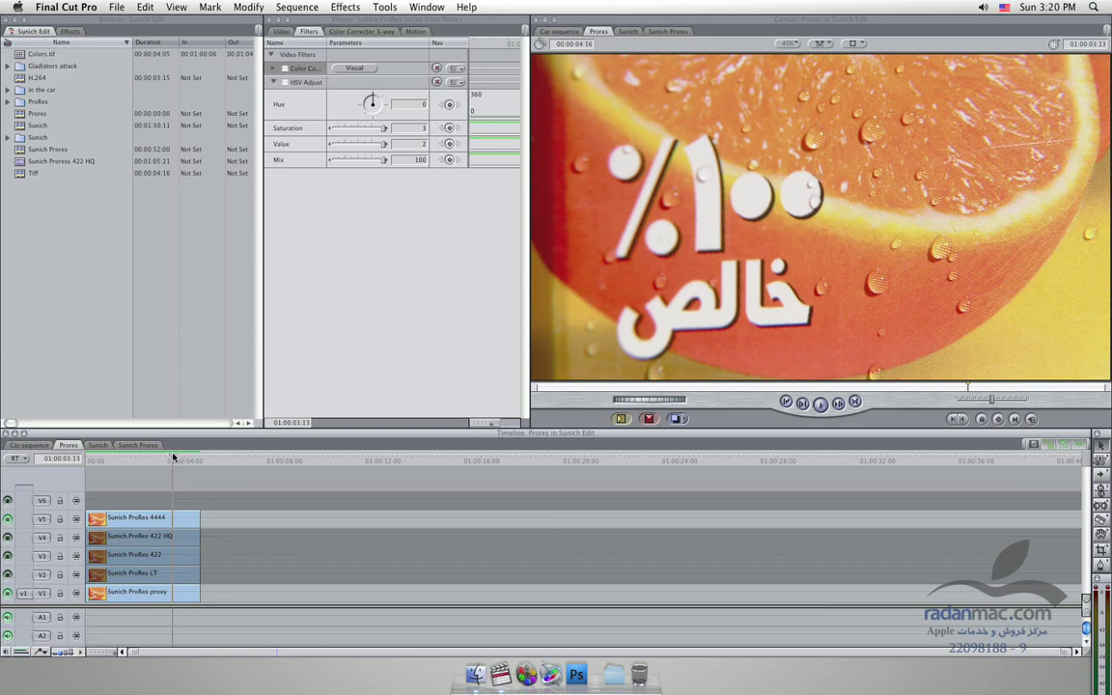
drag(177, 459, 155, 460)
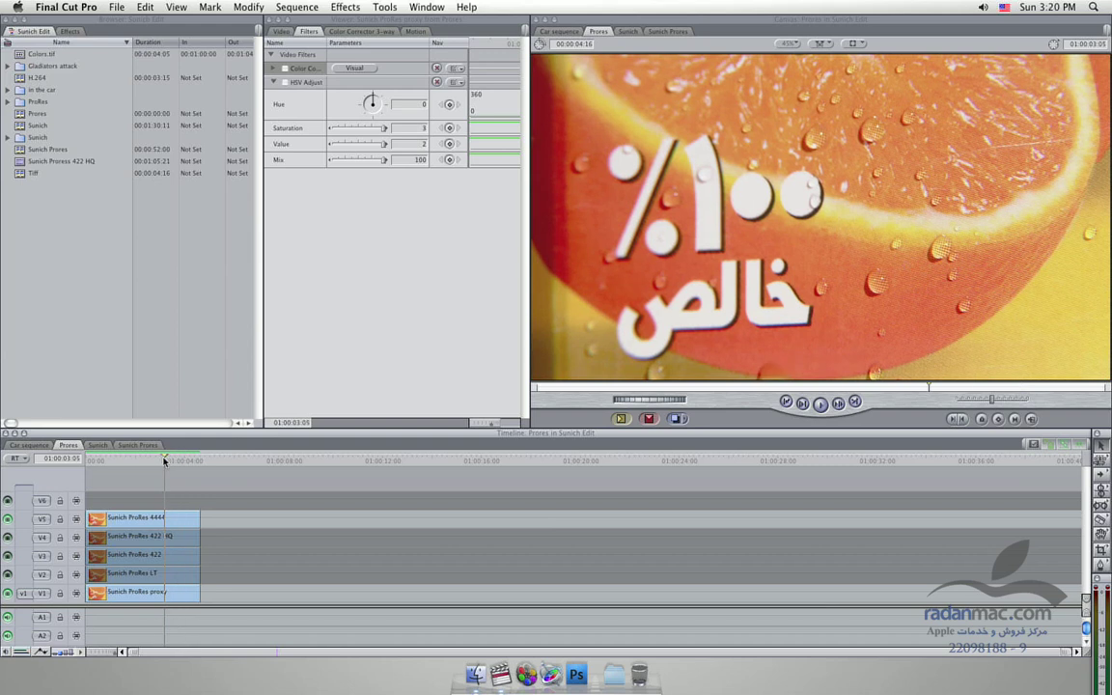
click(155, 519)
click(212, 521)
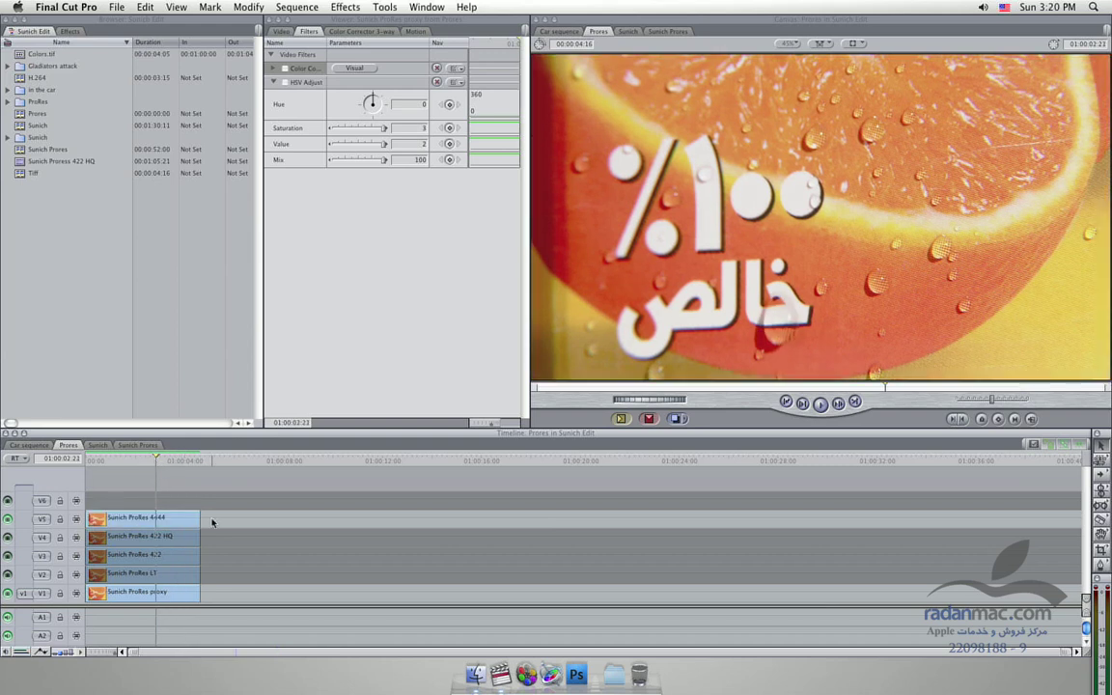
key(Left)
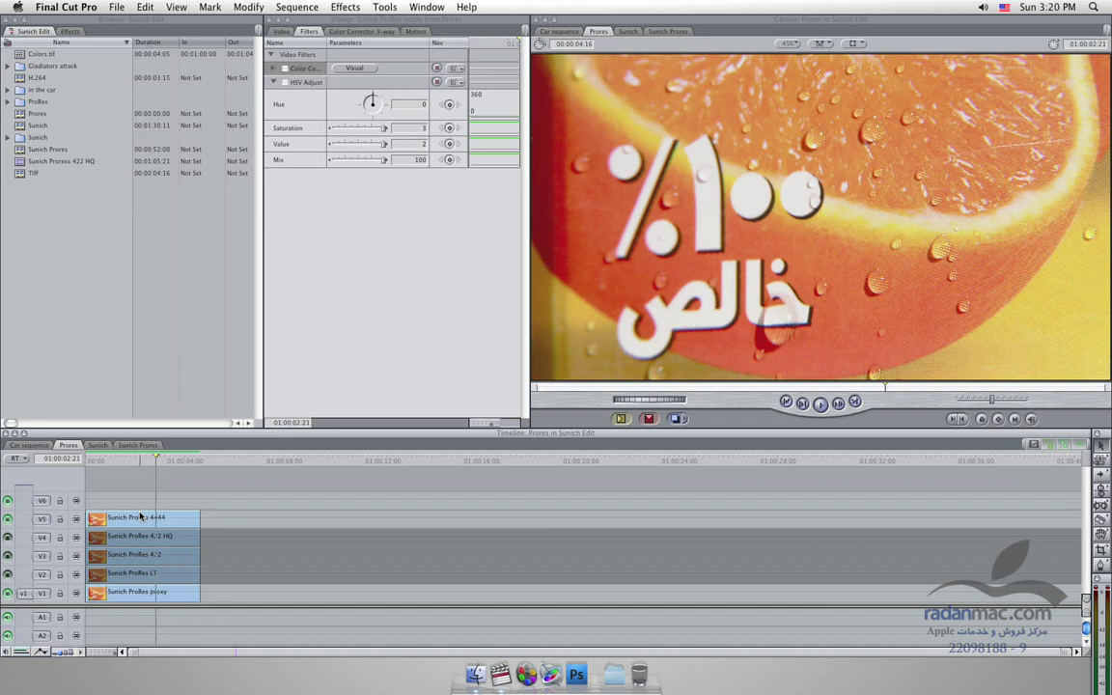
click(144, 460)
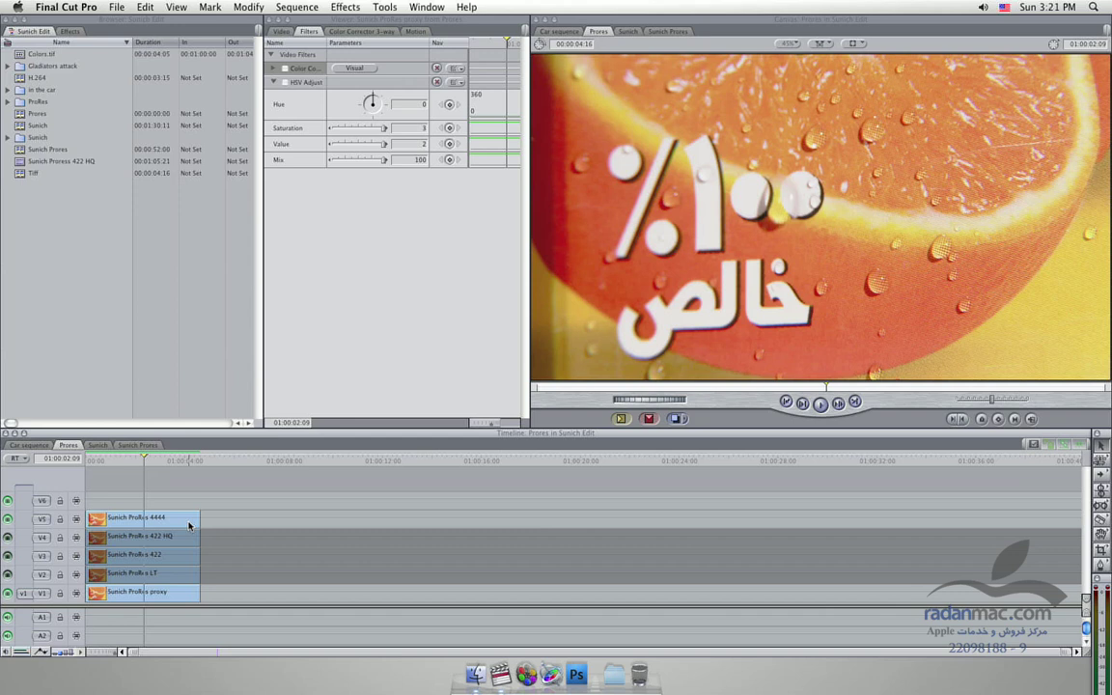
Step: Delete the Sunich ProRes 4444 clip from track V5
click(189, 525)
key(Delete)
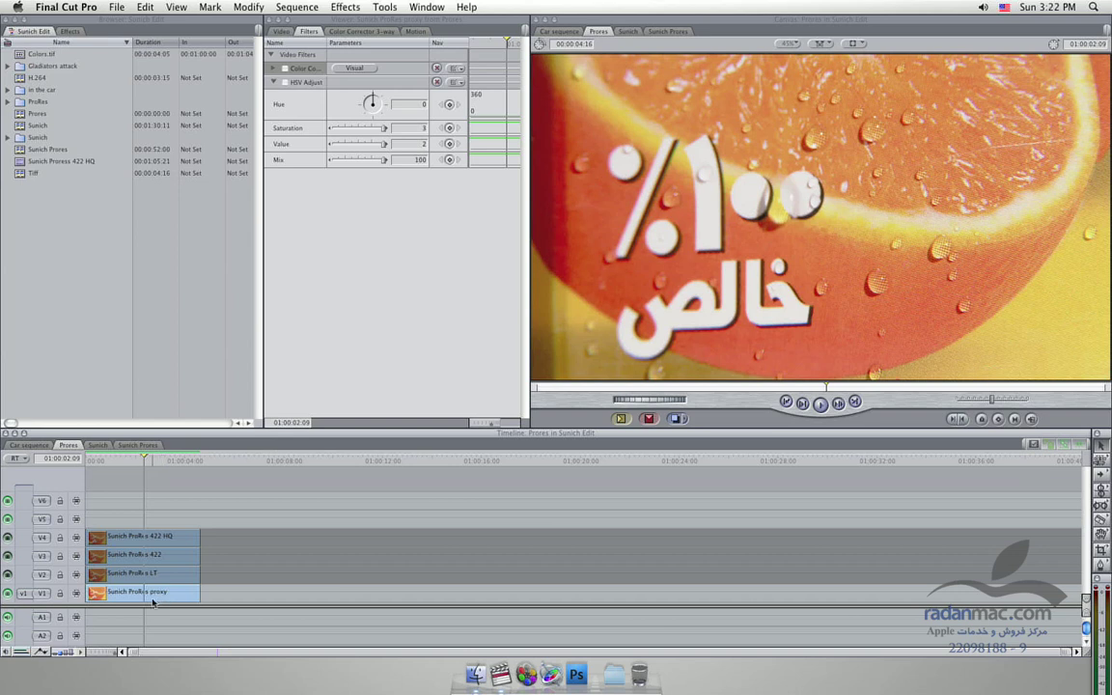
Step: Show V2, switch off the LT clip's Color Corrector and HSV Adjust, and scrub 01:00:01:19–01:00:03:19
click(8, 575)
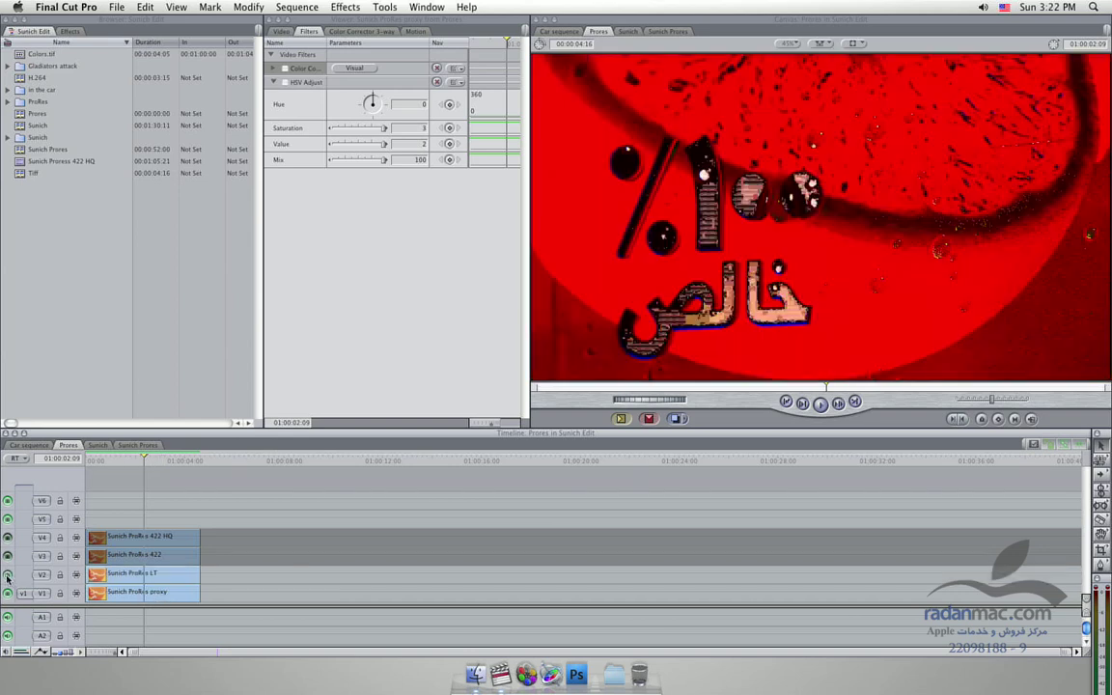
click(142, 575)
key(ctrl+b)
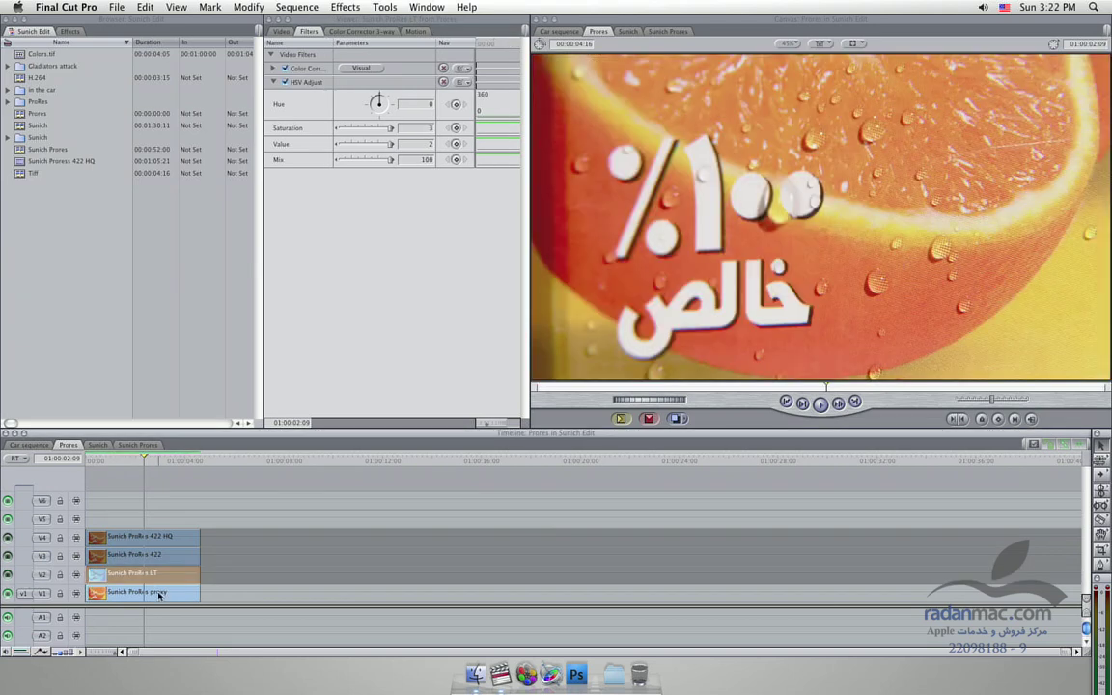
click(285, 81)
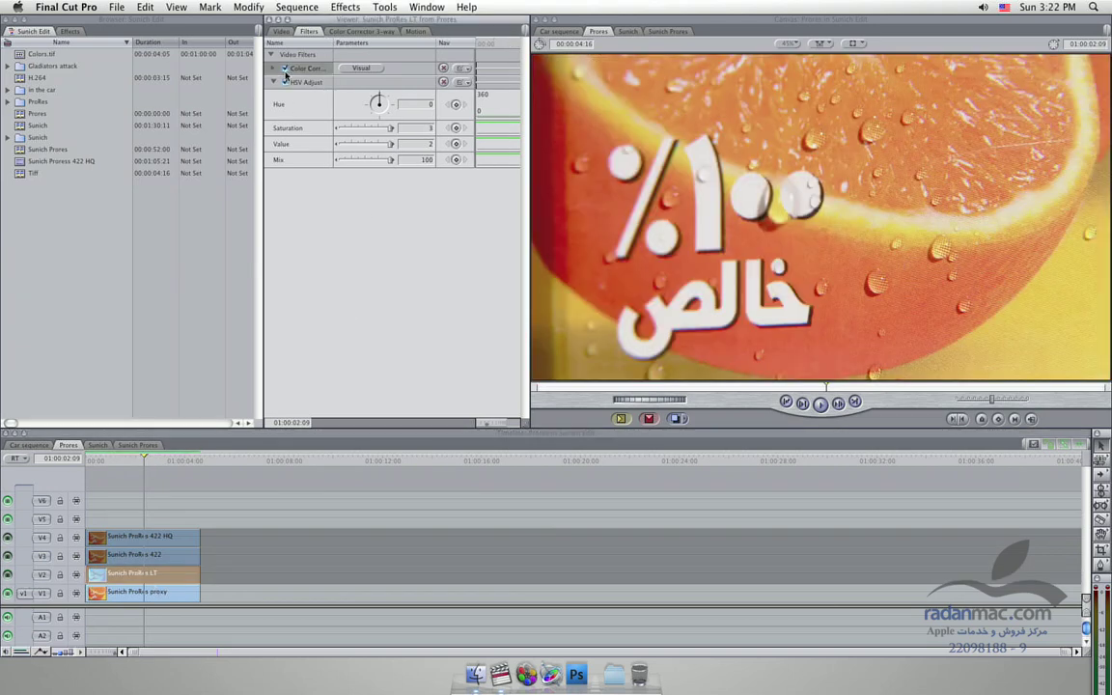
click(285, 67)
click(9, 577)
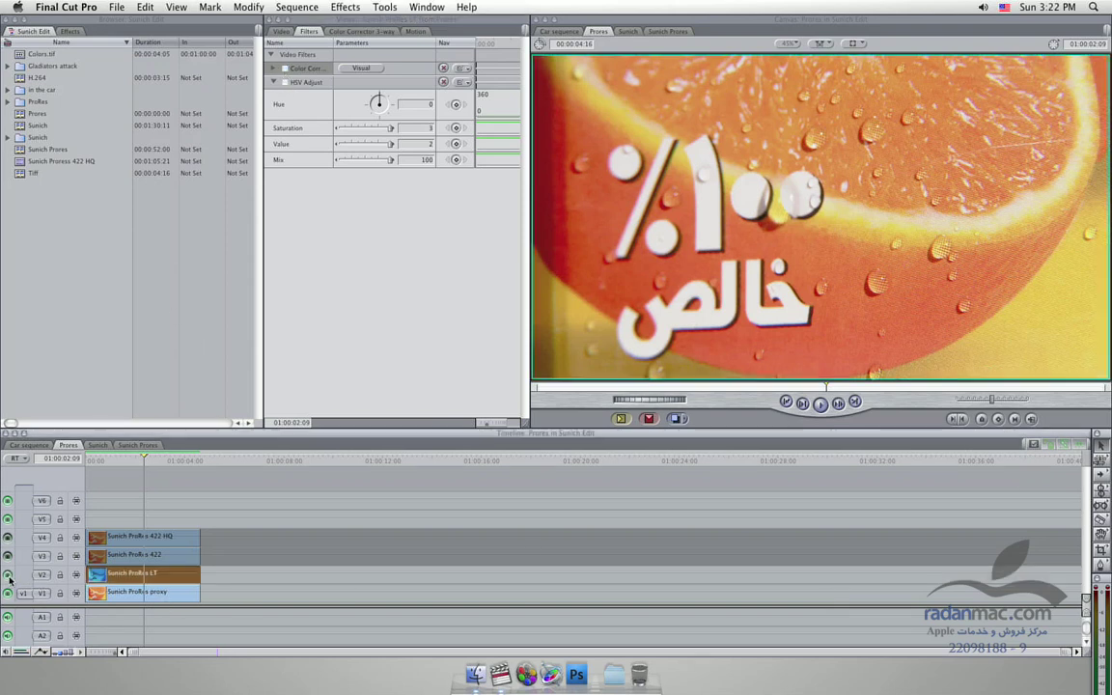
click(238, 580)
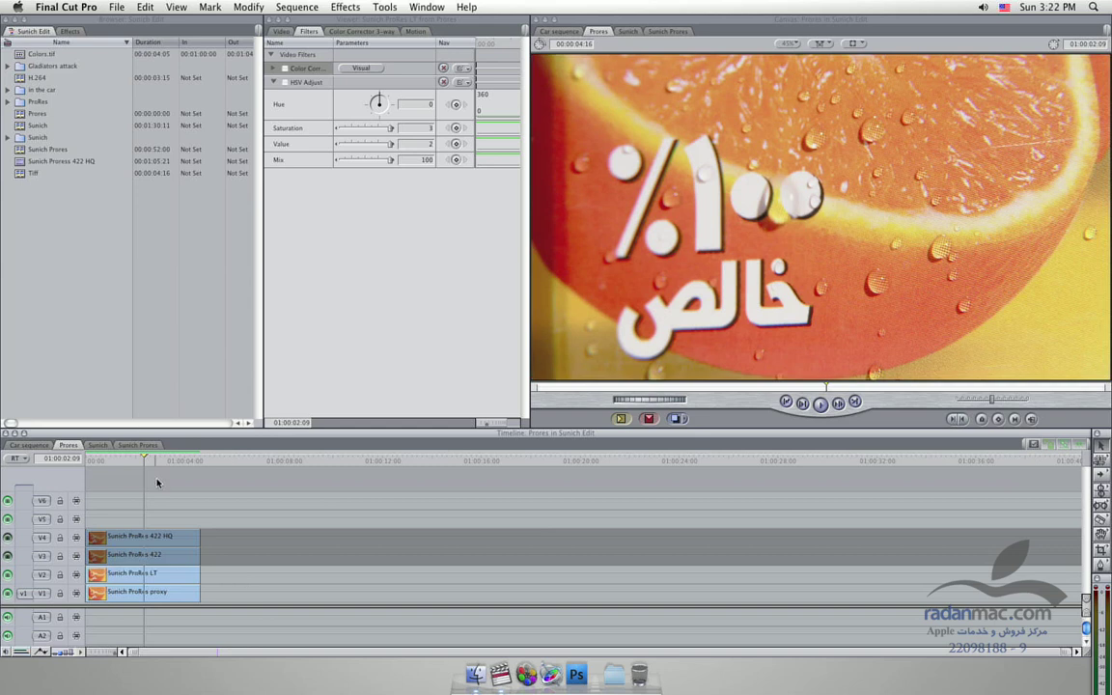
drag(155, 463, 130, 460)
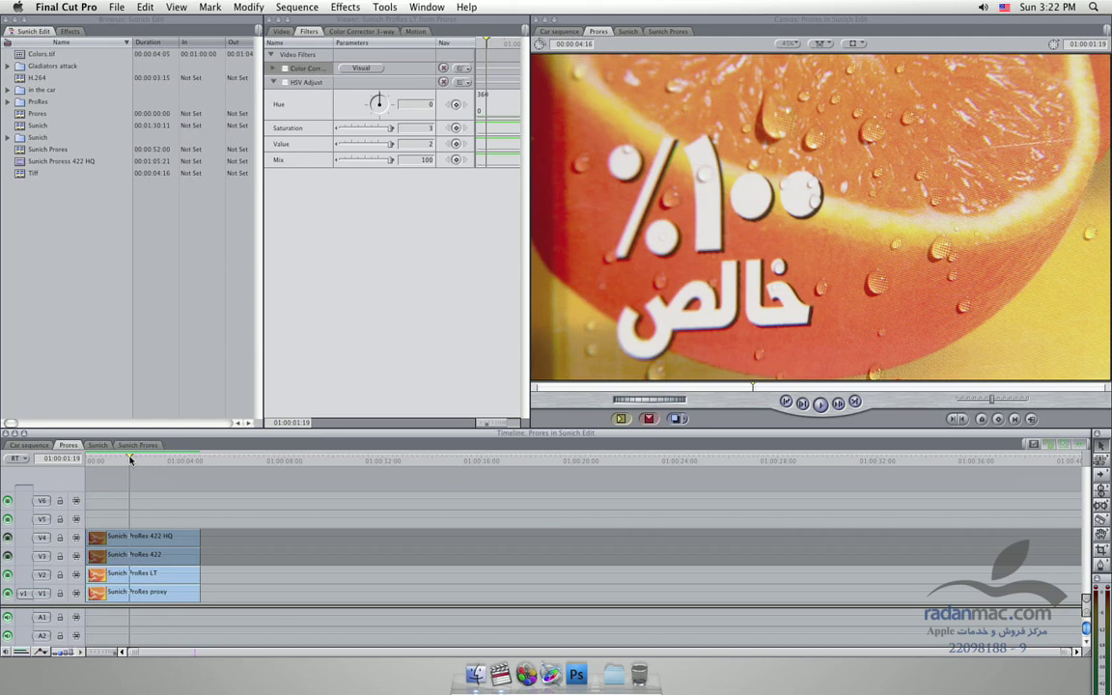
drag(130, 460, 179, 462)
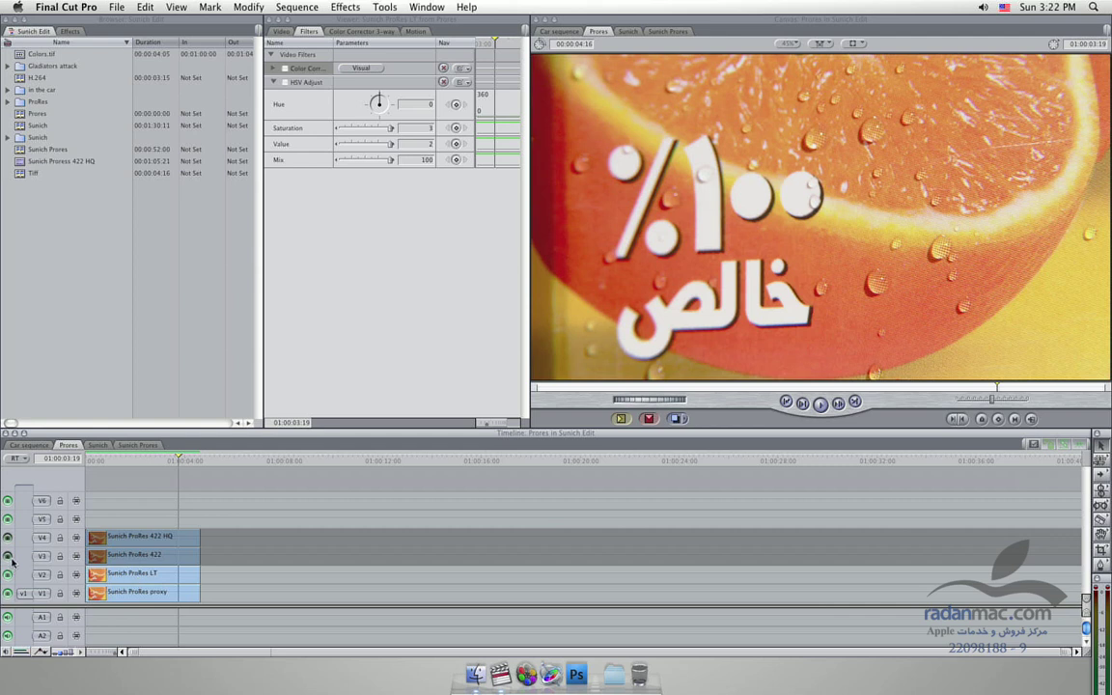
Step: Show V3 and switch off the ProRes 422 clip's HSV Adjust and Color Corrector filters
click(9, 557)
click(148, 562)
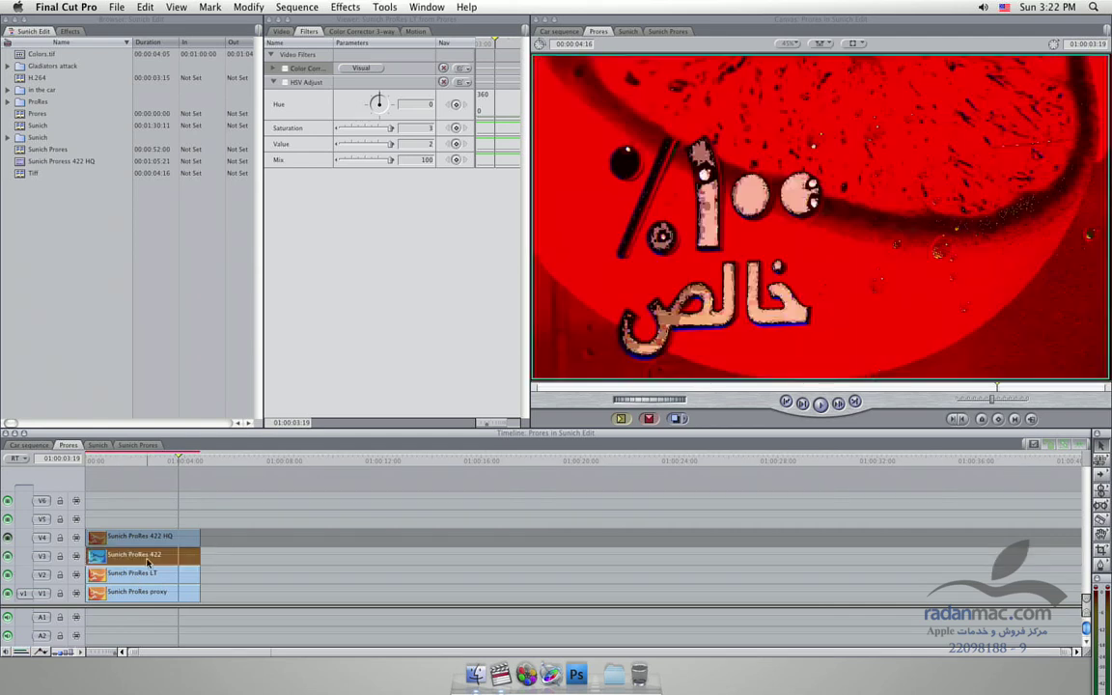
click(284, 68)
click(285, 82)
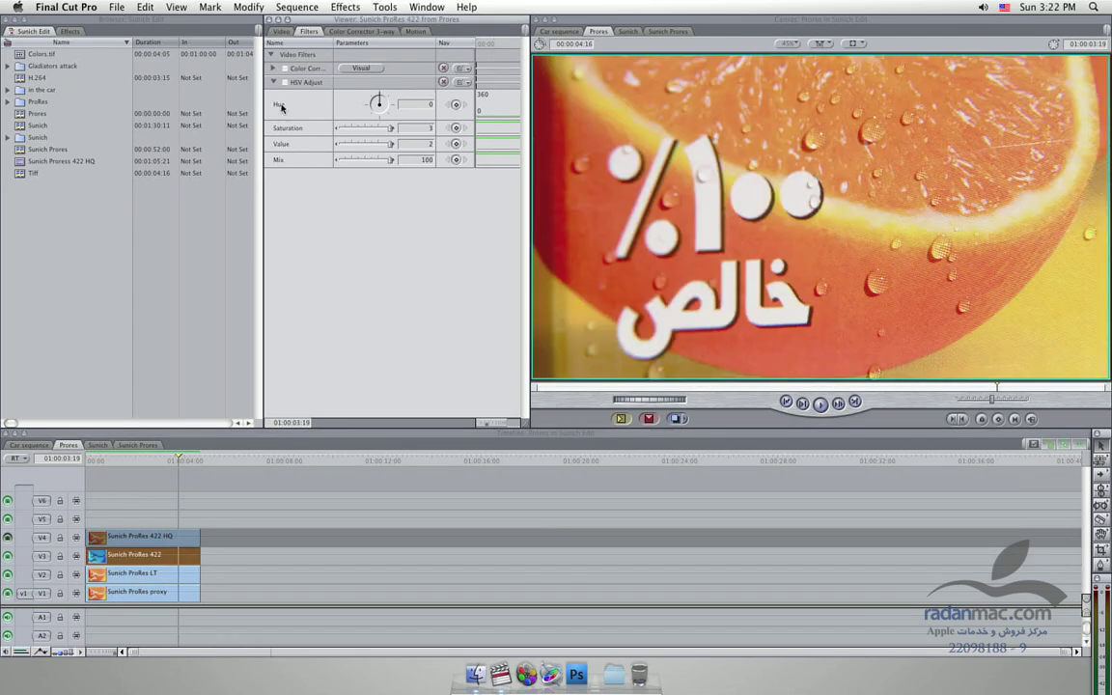
Step: Switch off both filters on the V4 ProRes 422 HQ clip and step back two frames
click(149, 535)
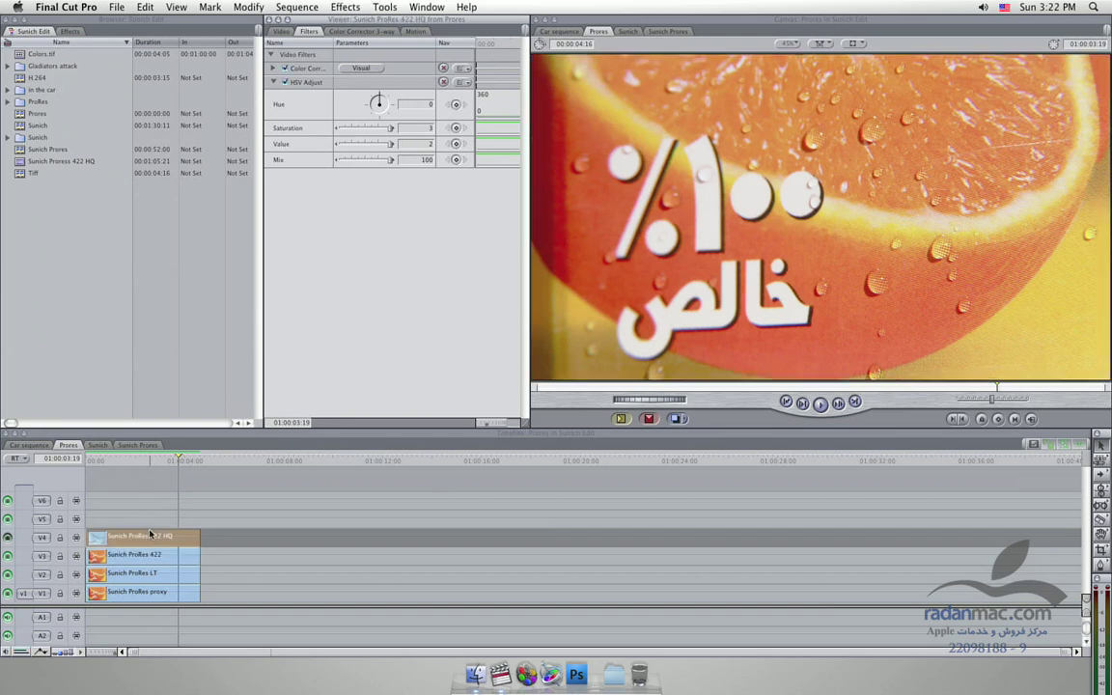
click(285, 83)
click(285, 67)
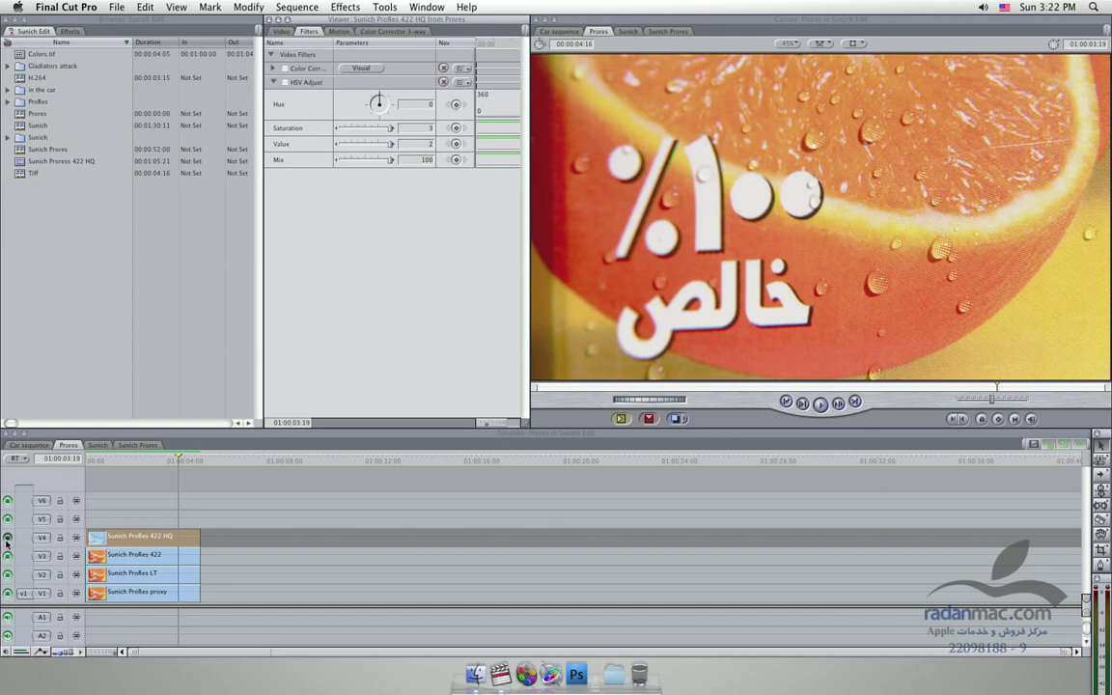
click(152, 433)
key(Left)
key(Left)
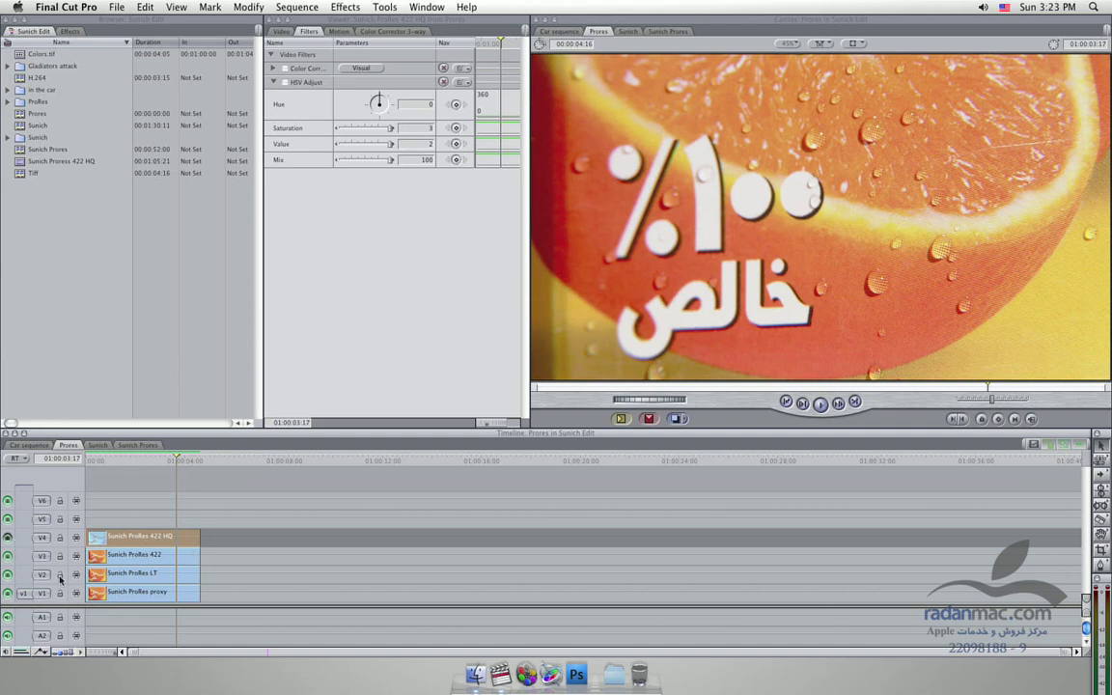
Step: Hide V3 and V2, then re-enable the V1 proxy clip's HSV Adjust and Color Corrector filters
click(8, 556)
click(9, 574)
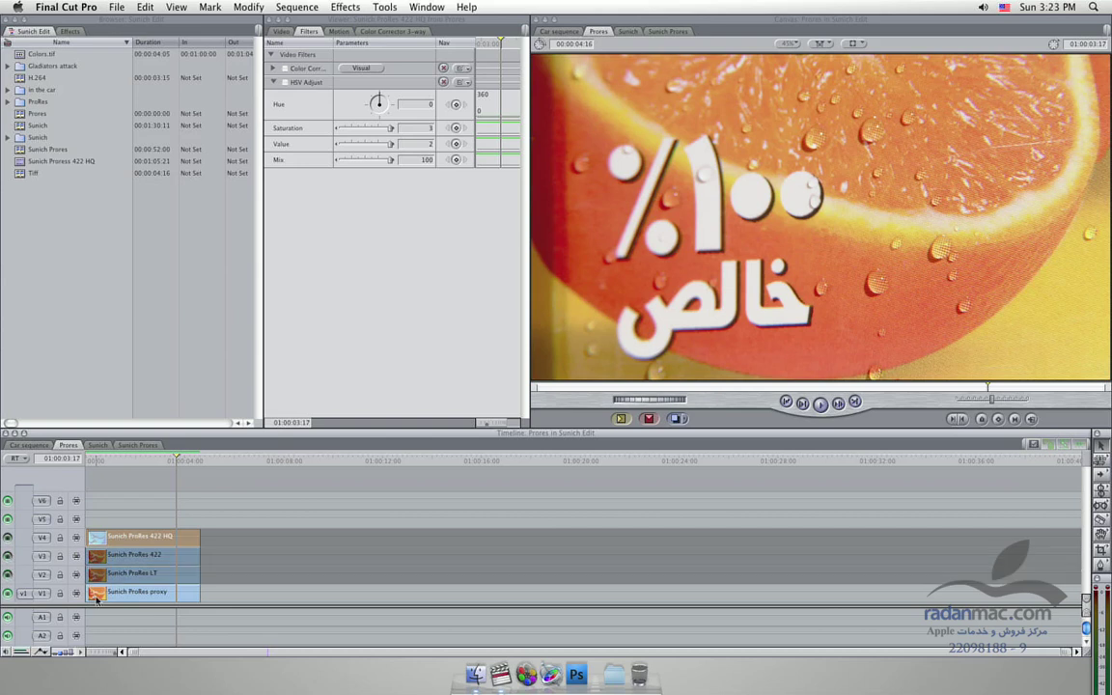
double_click(161, 593)
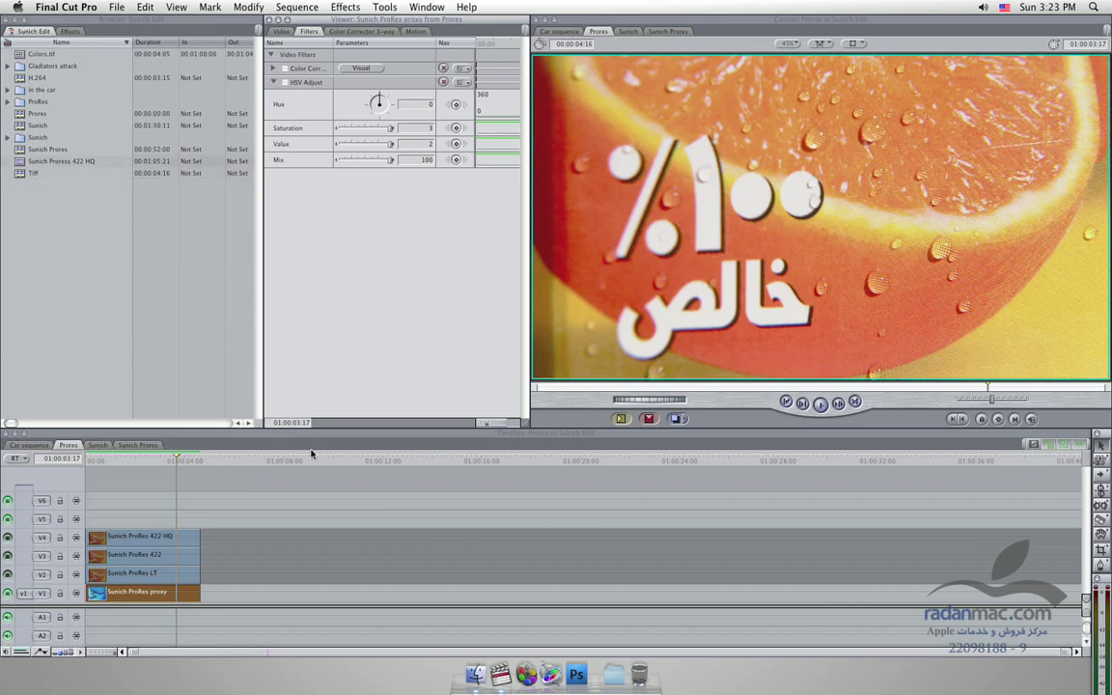
click(285, 82)
click(285, 71)
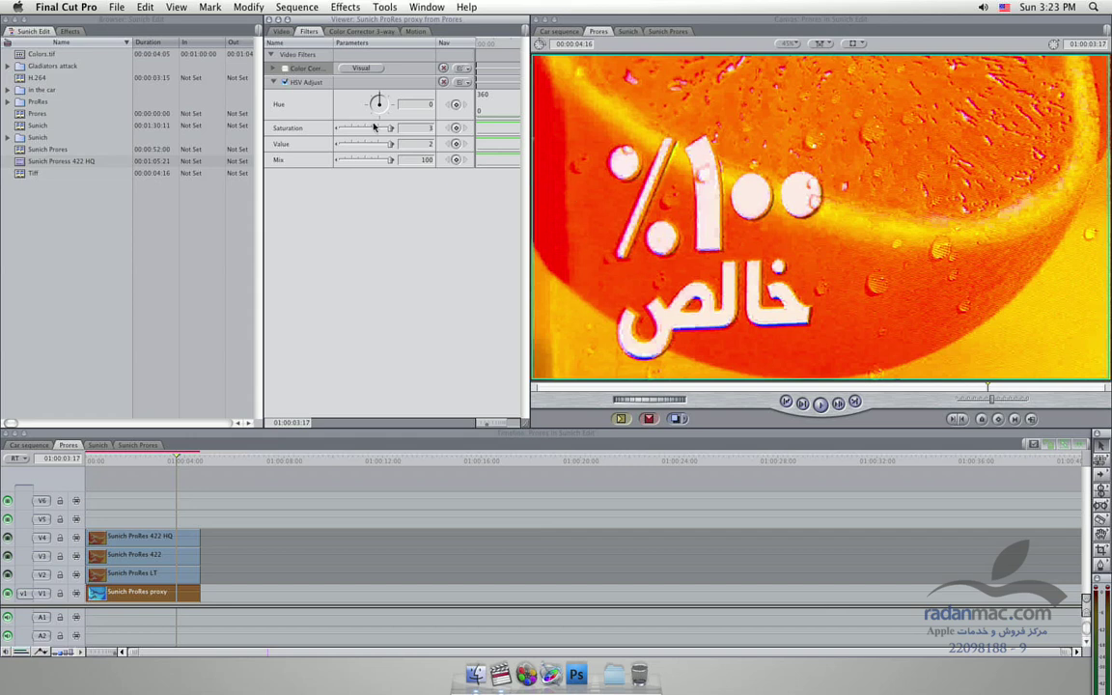
click(284, 69)
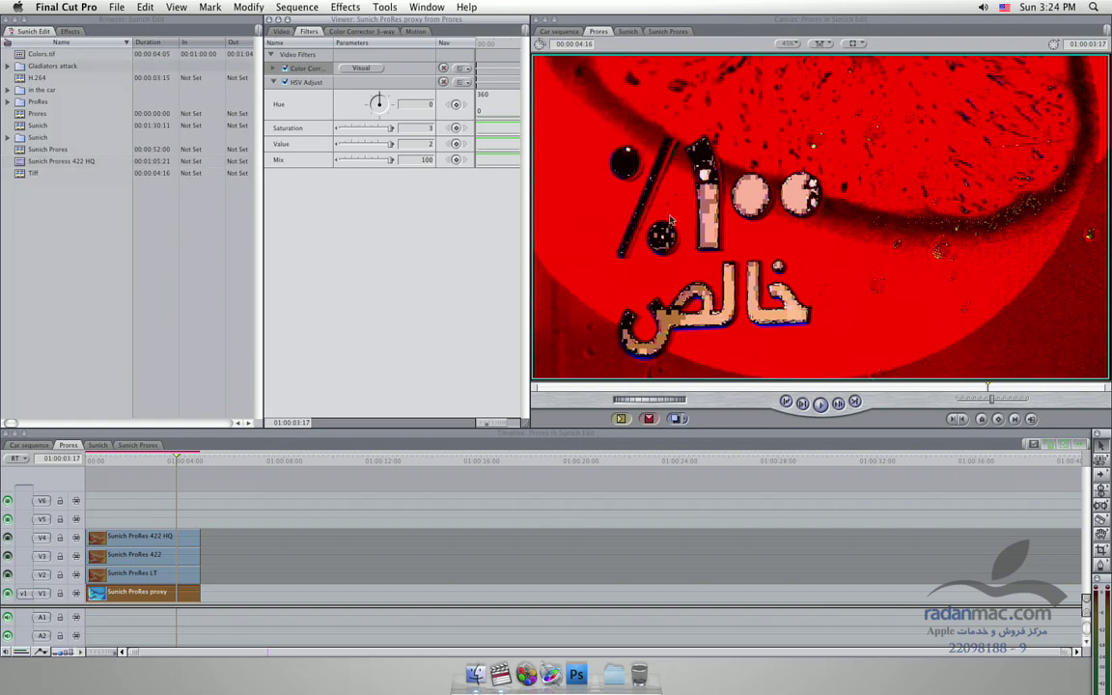
click(132, 111)
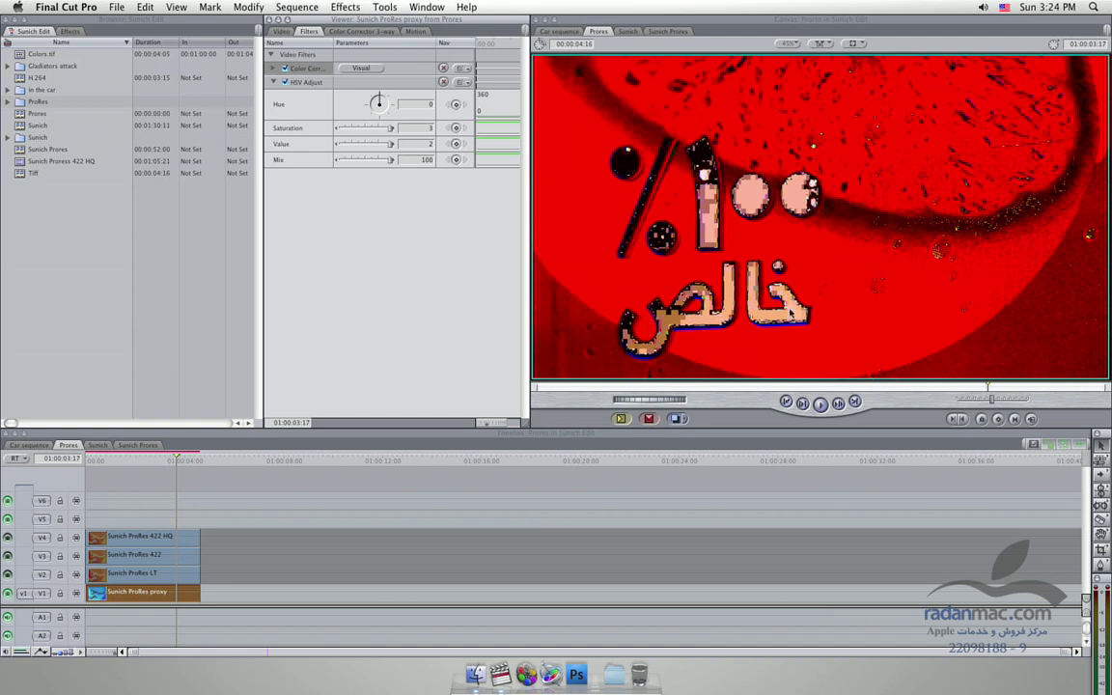
Step: Turn on Color Corrector and HSV Adjust for the ProRes LT clip on V2
double_click(136, 575)
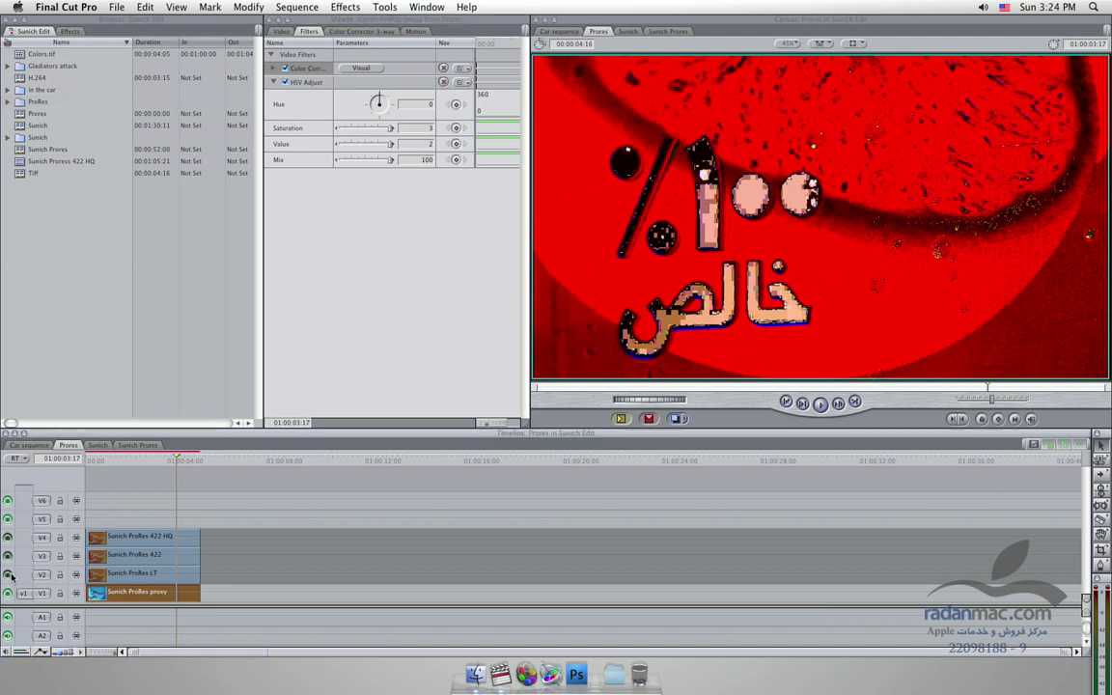
click(285, 68)
click(285, 82)
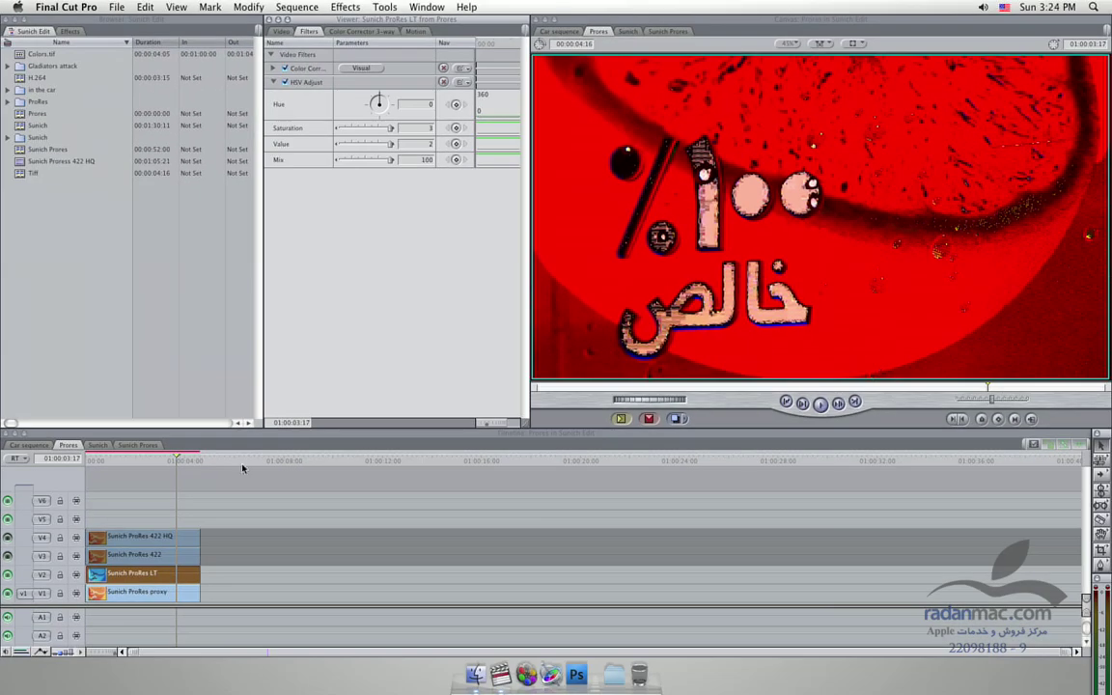
Step: Toggle V2 off and on to compare, leaving it visible, then show V3 again
click(8, 575)
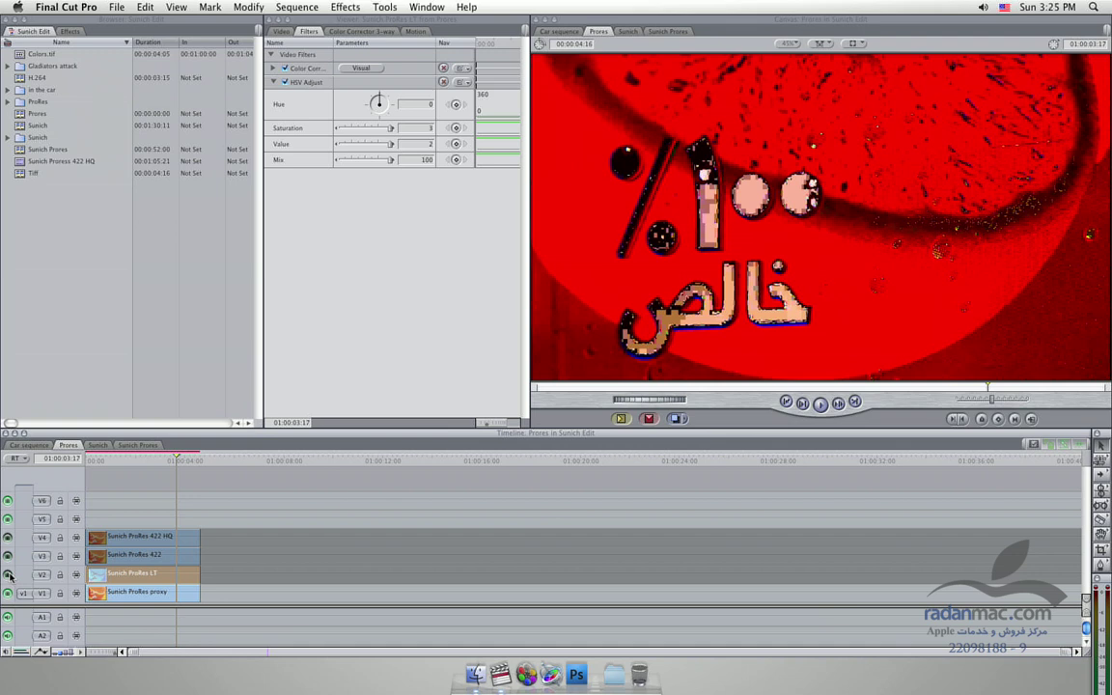
click(8, 576)
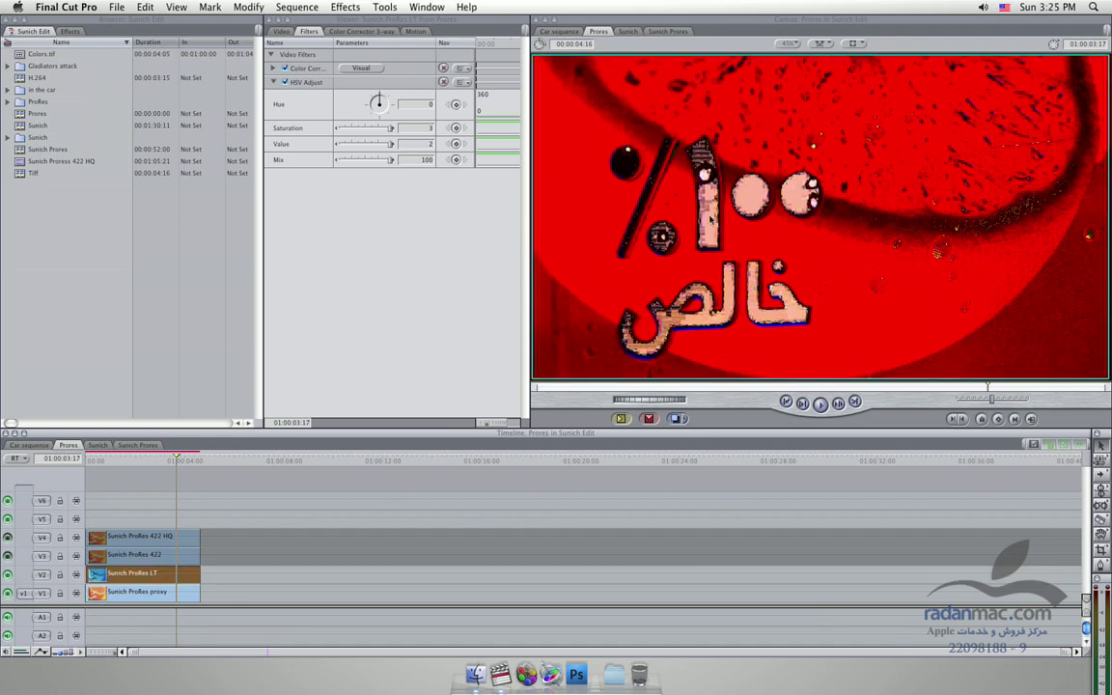
click(7, 576)
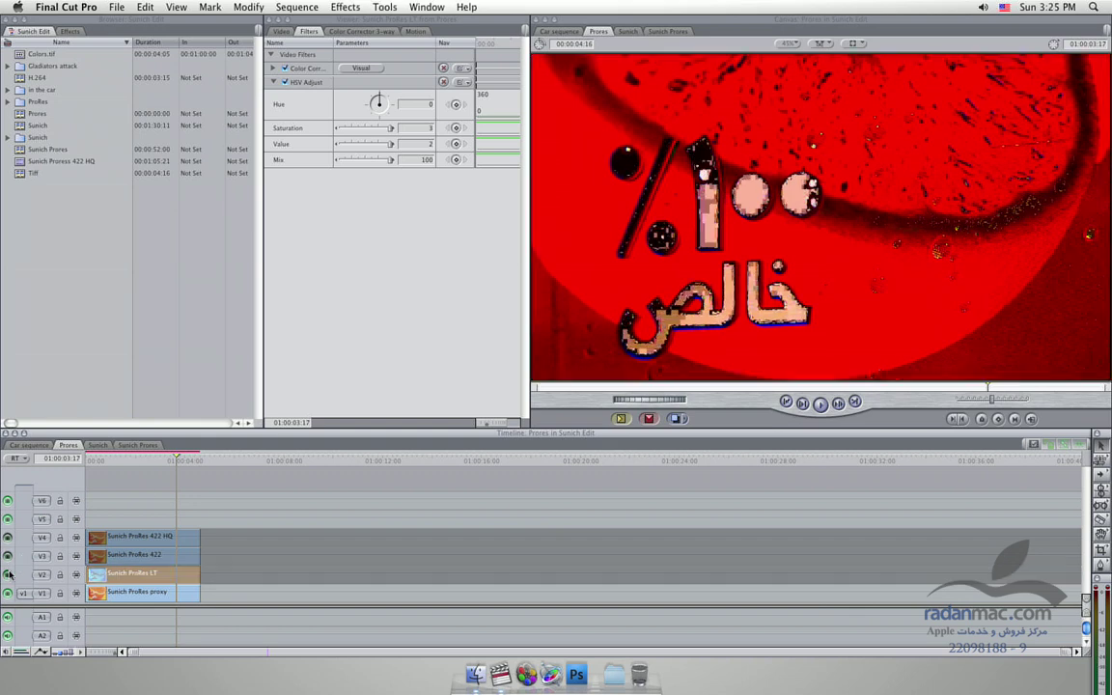
click(8, 574)
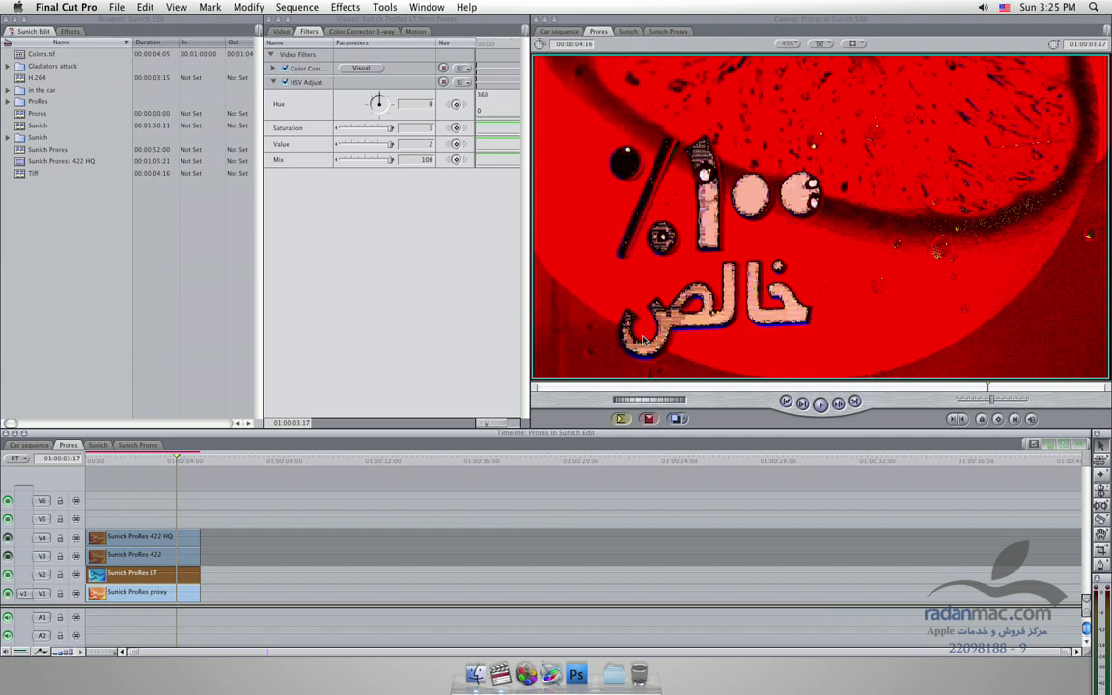
click(8, 557)
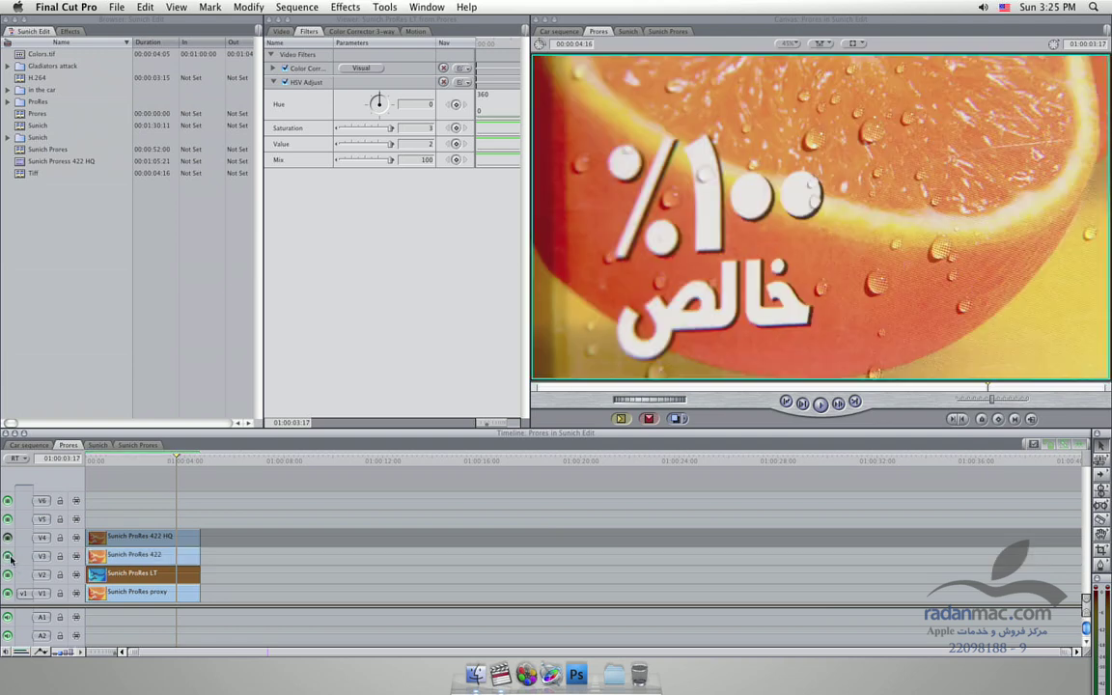
Step: Turn on Color Corrector and HSV Adjust for the ProRes 422 clip on V3
double_click(135, 555)
click(284, 69)
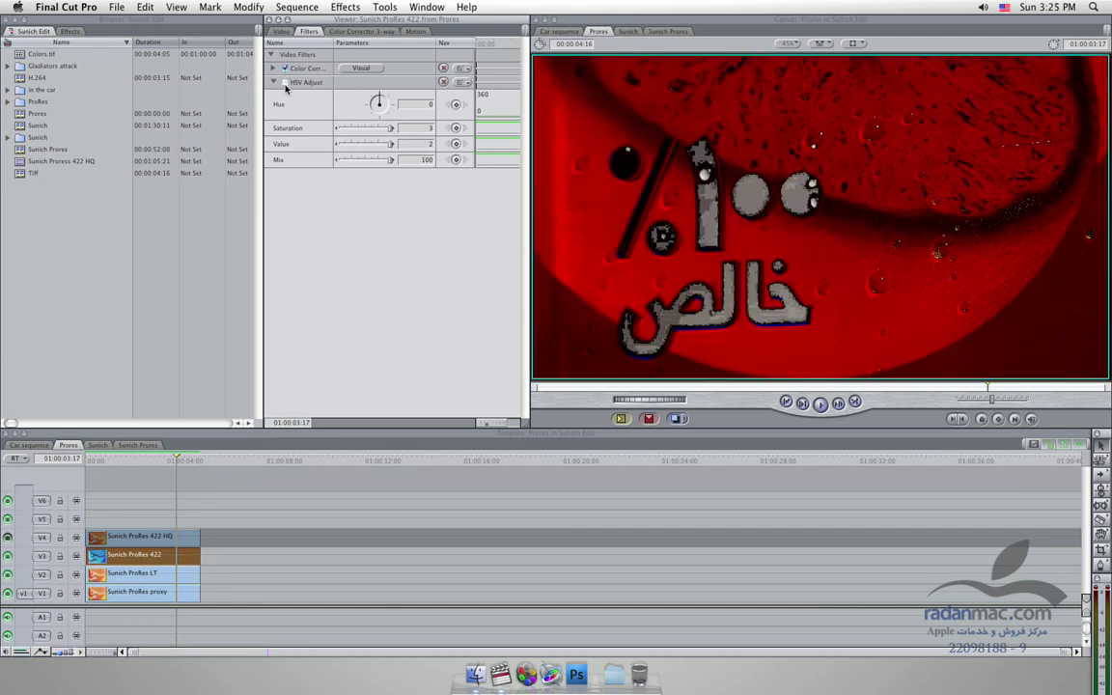
click(285, 82)
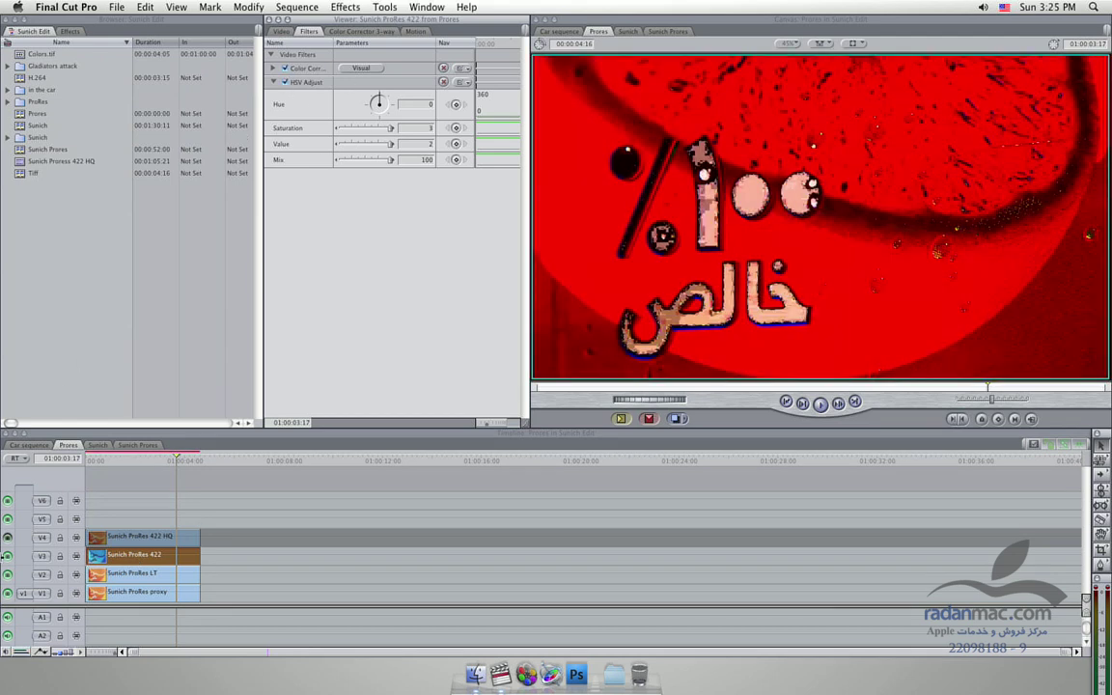
Step: Toggle V3 visibility twice to compare versions, ending with V3 shown
click(7, 558)
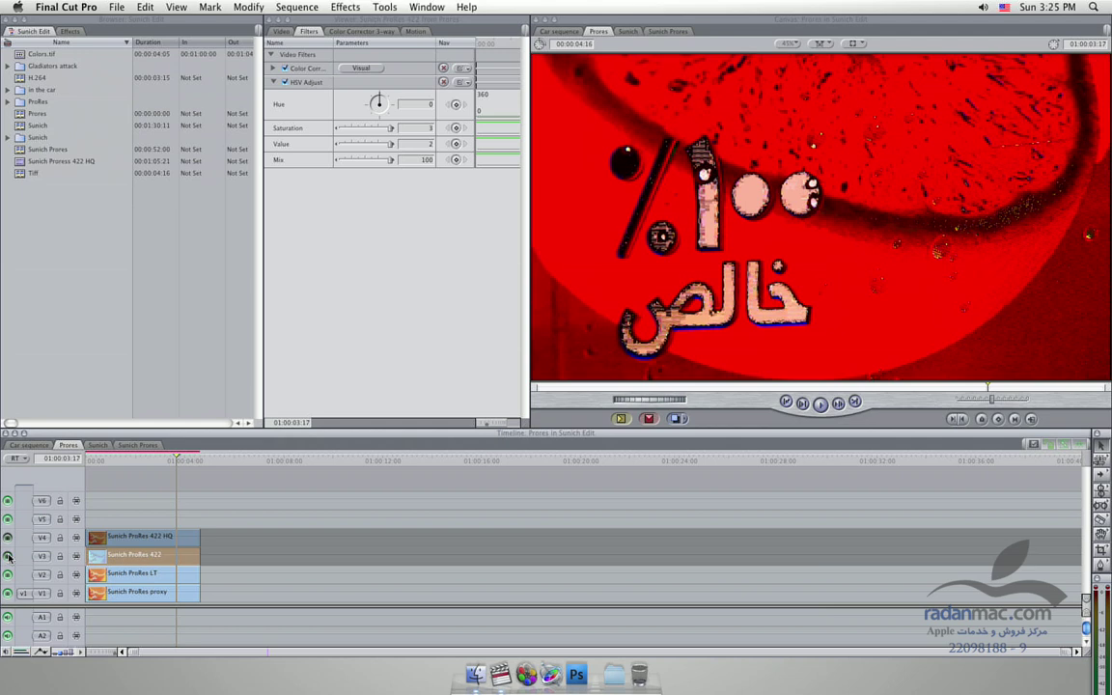
click(8, 557)
click(7, 557)
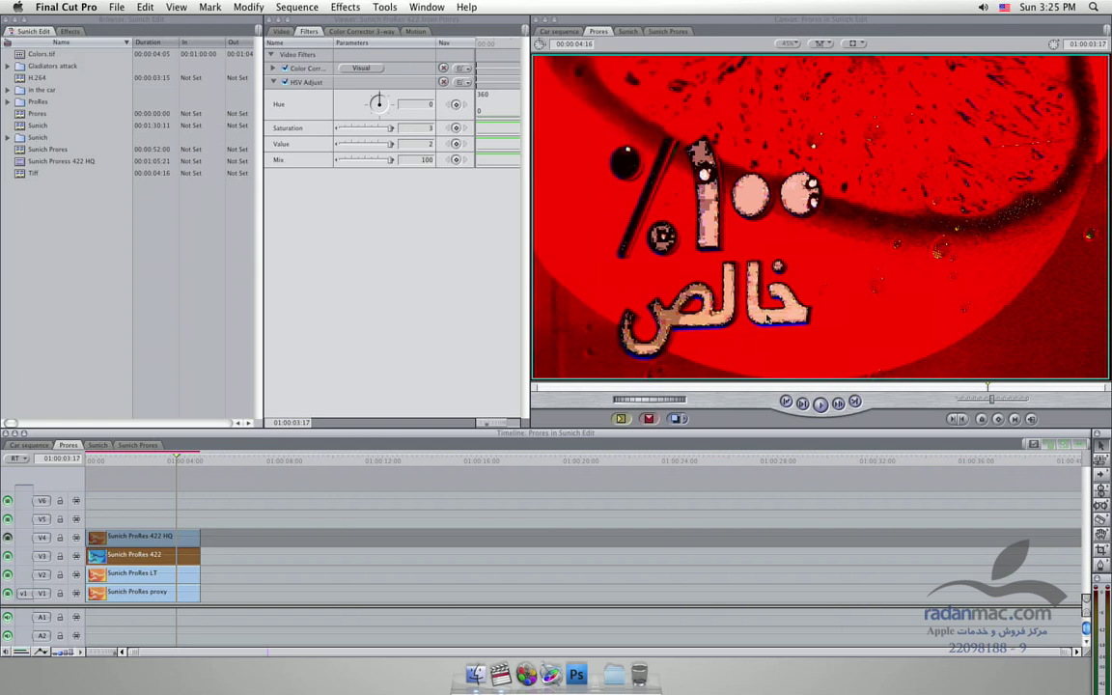
click(8, 557)
click(8, 557)
Step: Show V4 and turn on Color Corrector and HSV Adjust for the ProRes 422 HQ clip
click(8, 537)
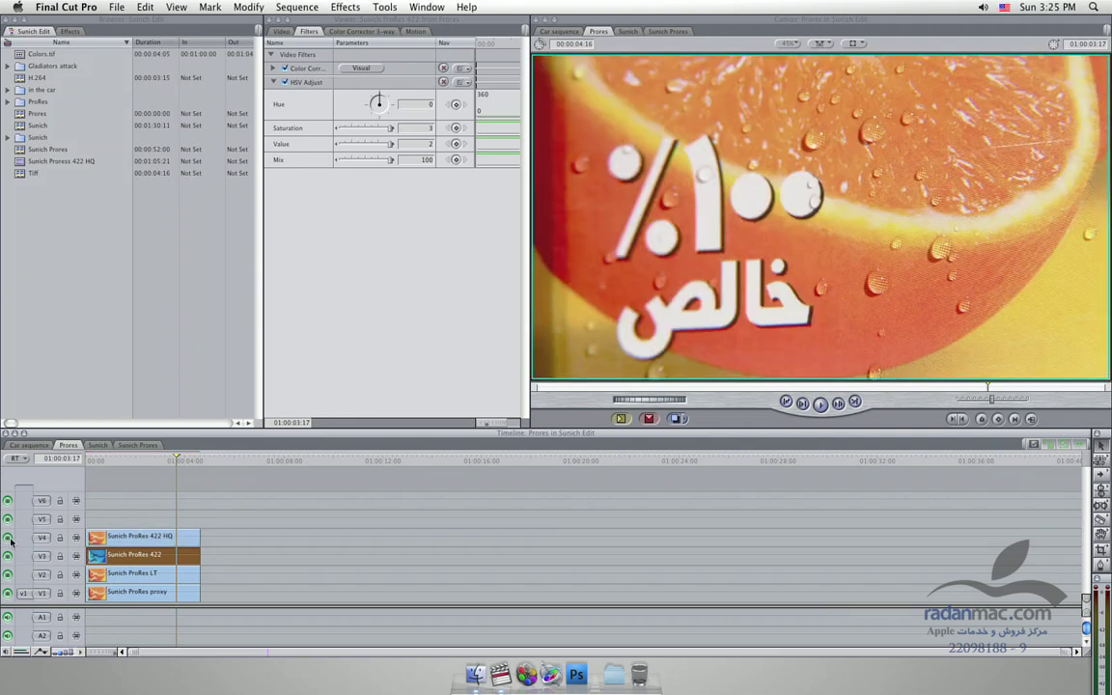
click(121, 536)
click(284, 68)
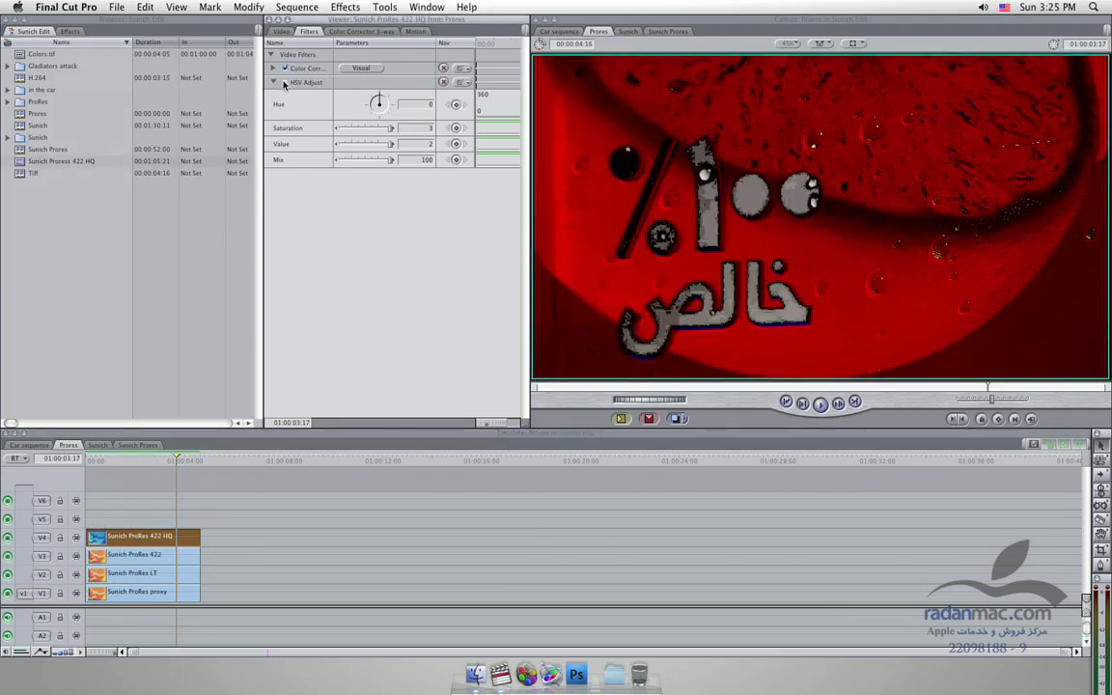
click(285, 82)
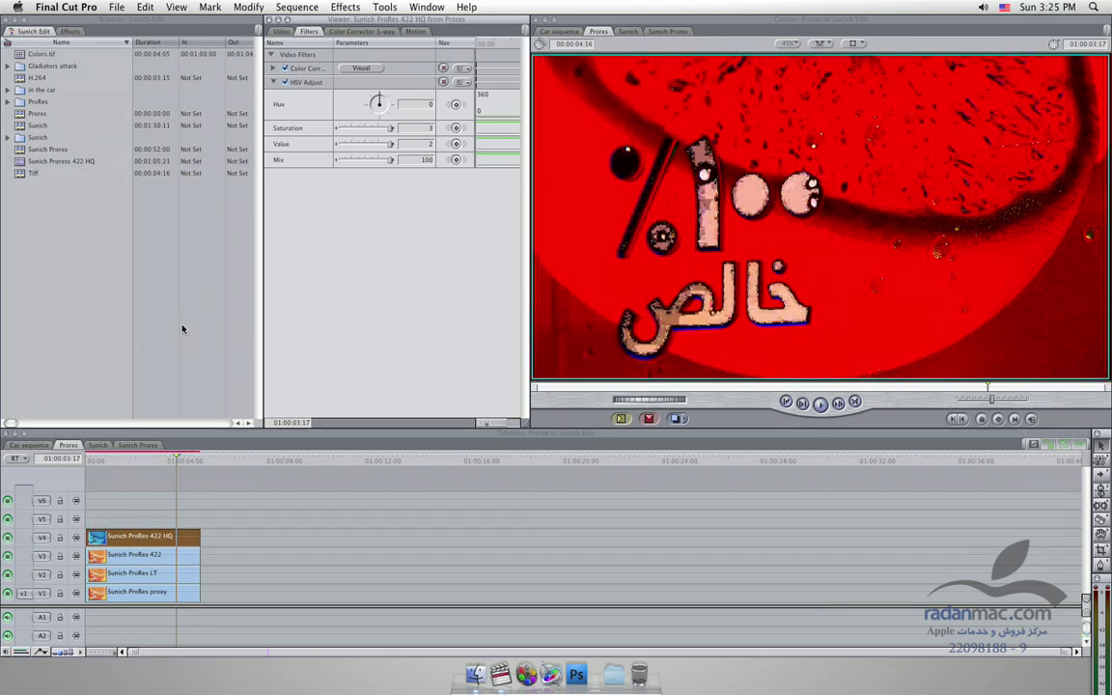
Step: Repeatedly toggle V4 visibility to compare the red look, leaving V4 hidden
click(8, 537)
click(8, 536)
click(8, 537)
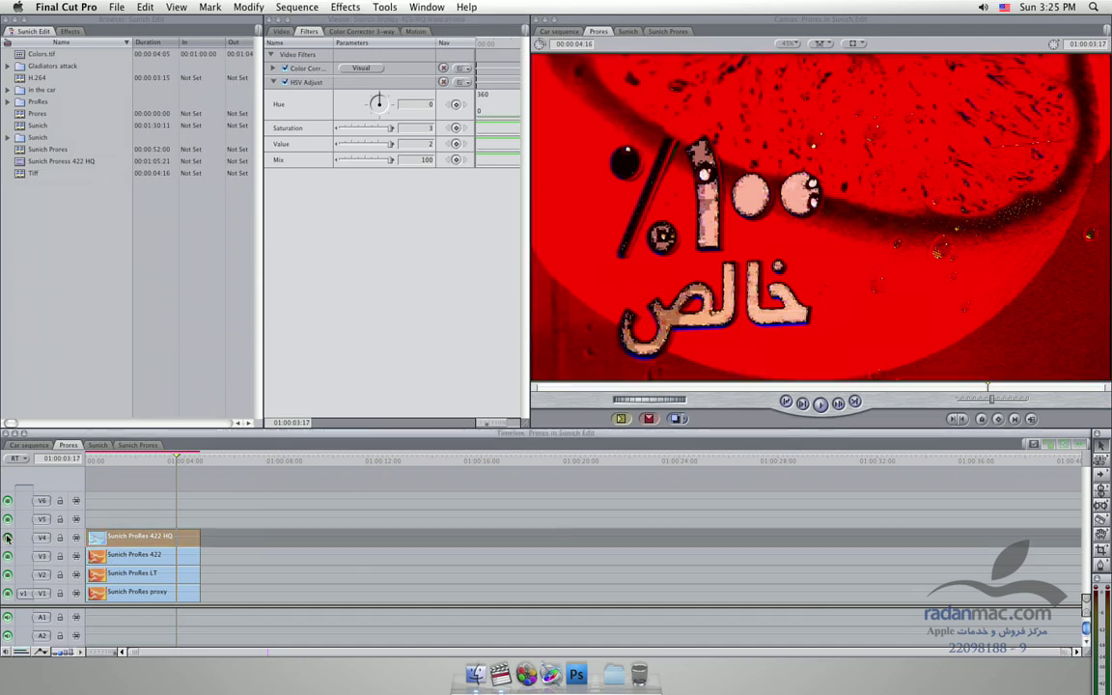
click(8, 537)
click(8, 536)
click(8, 536)
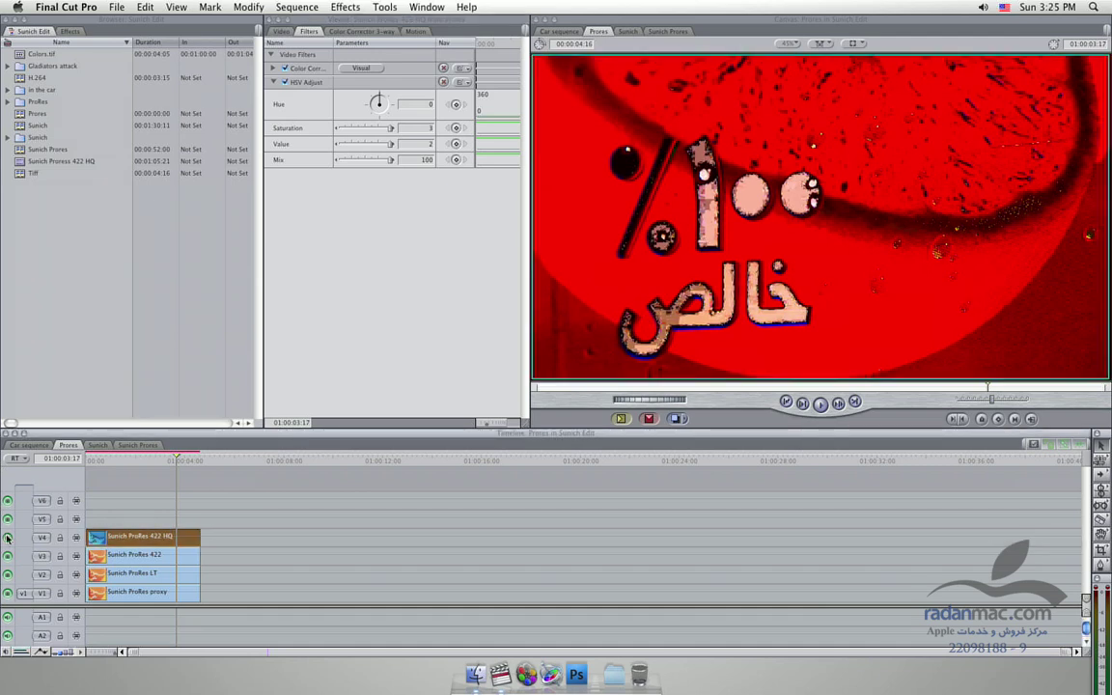
click(7, 537)
click(8, 537)
click(8, 537)
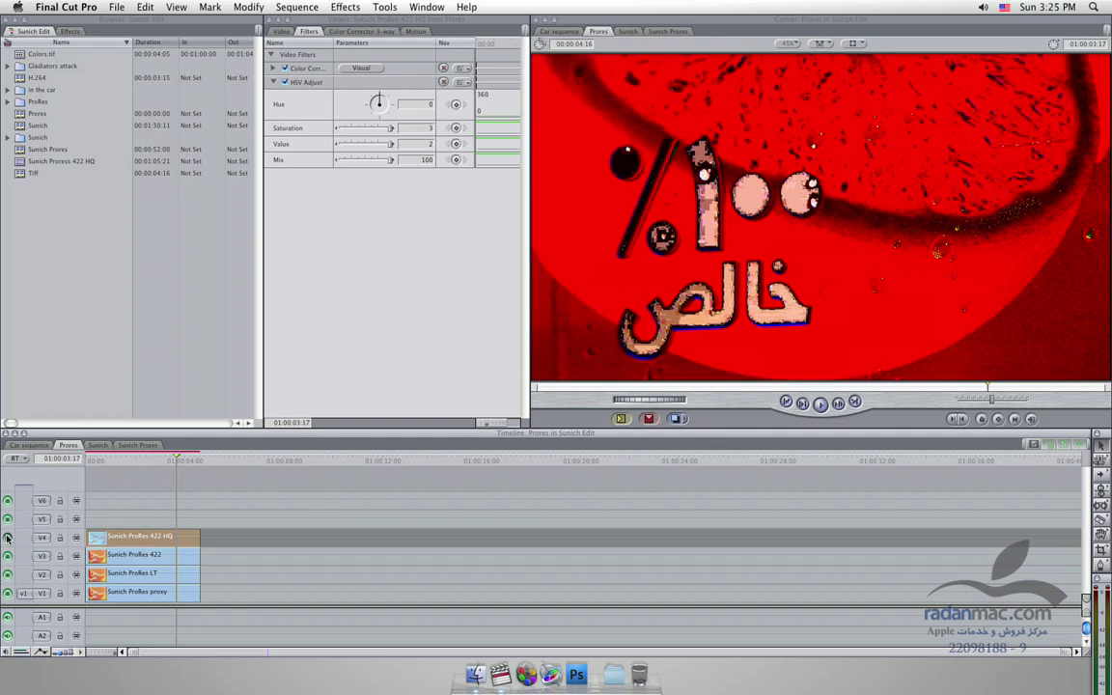
click(7, 537)
click(8, 536)
click(8, 536)
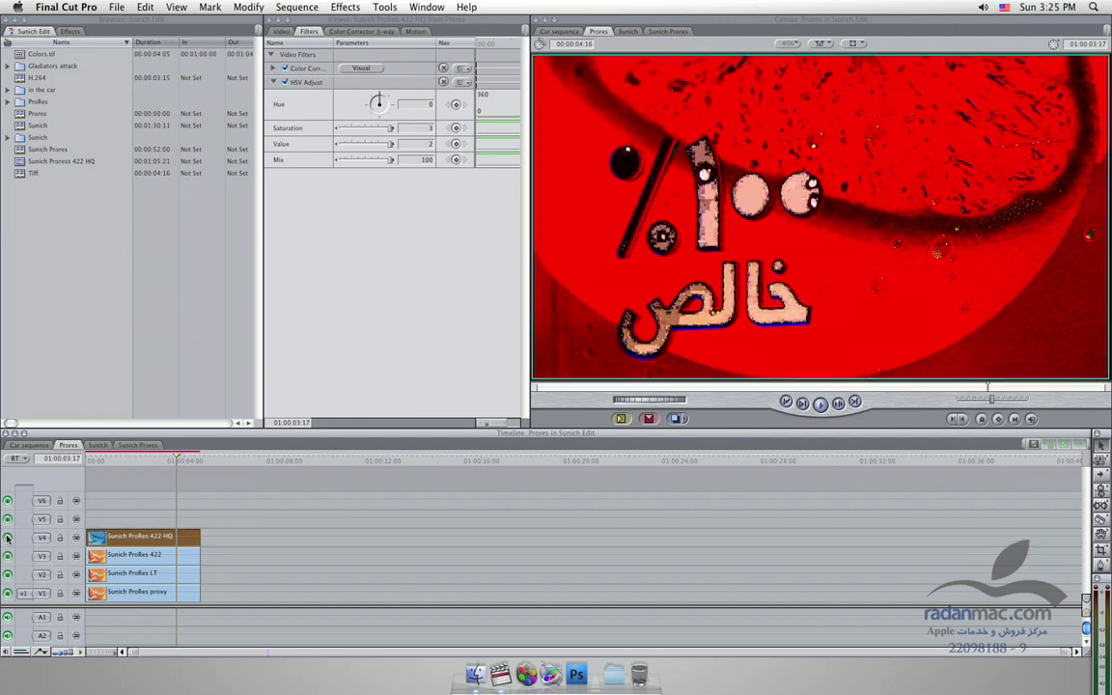
click(7, 536)
click(8, 537)
click(8, 536)
click(8, 537)
click(8, 537)
click(8, 536)
click(8, 537)
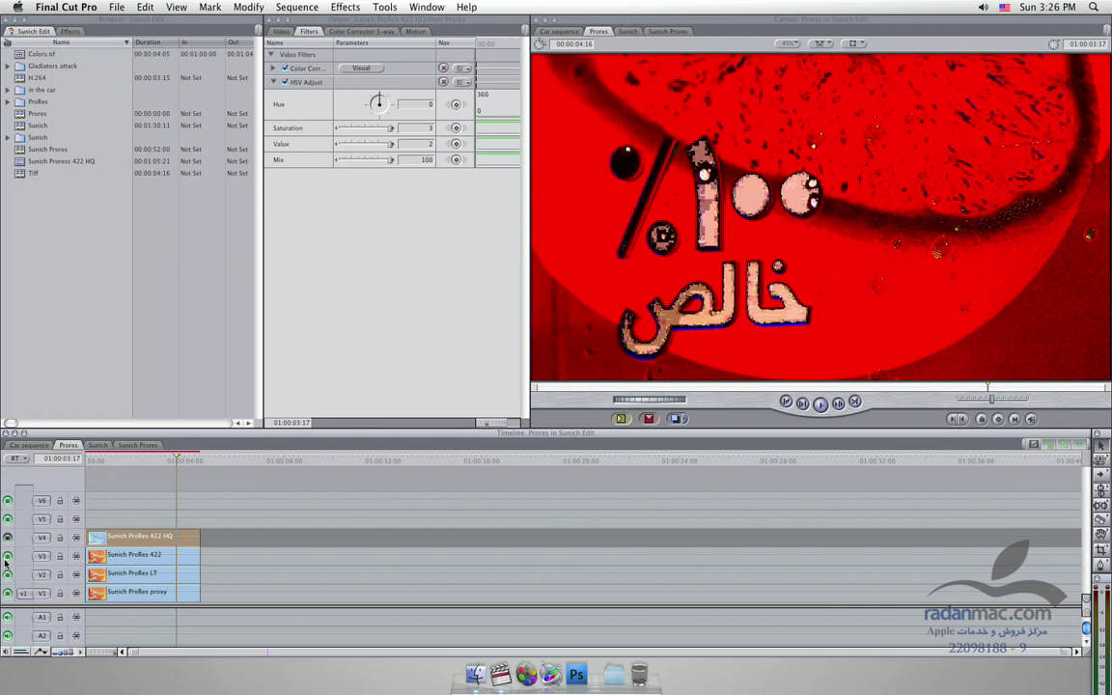
Step: Hide V3 and V2, briefly re-showing V3 before hiding it again
click(8, 556)
click(8, 574)
click(8, 555)
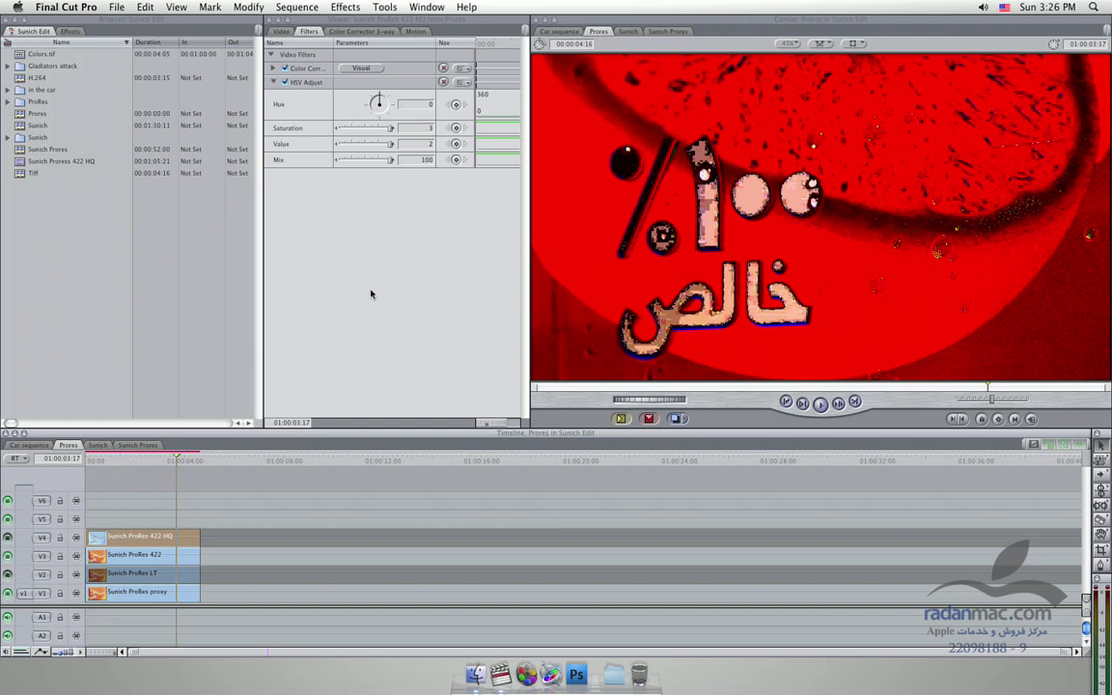
click(8, 560)
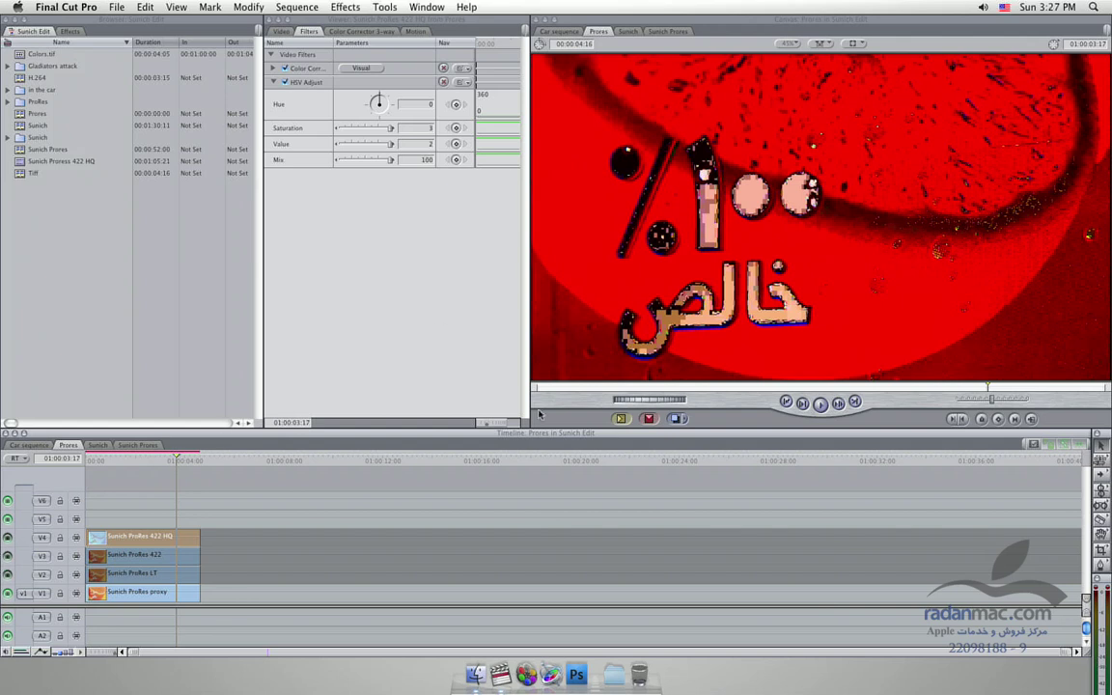
Step: Turn V3 back on to put the red ProRes 422 clip over the proxy, then focus the Canvas
click(7, 556)
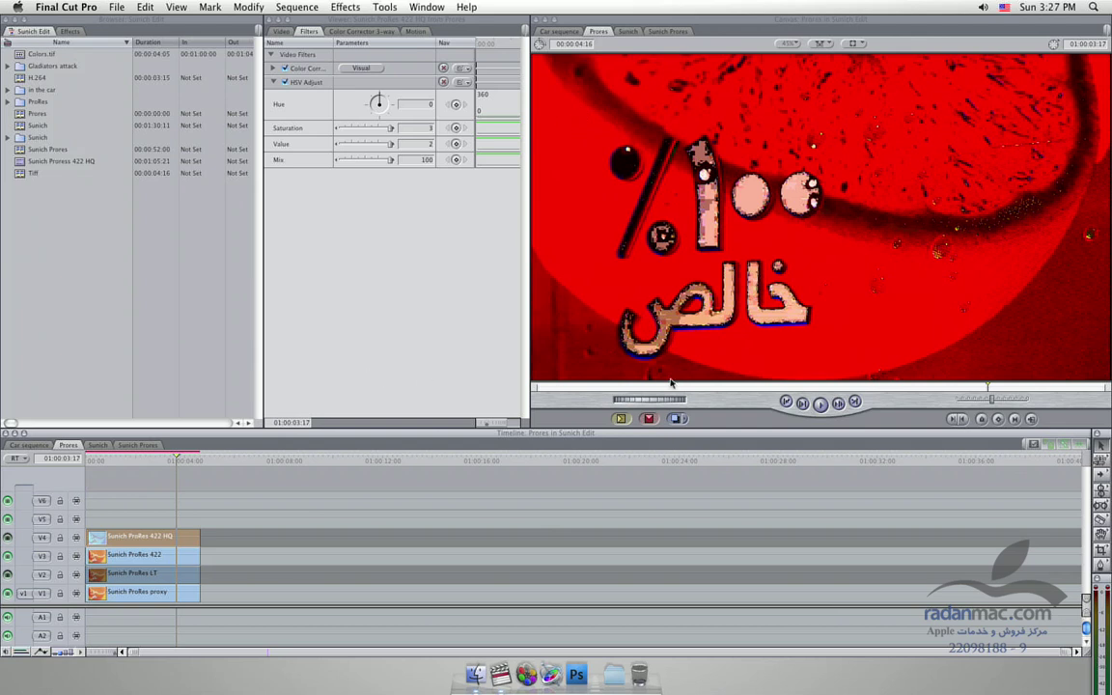
click(756, 400)
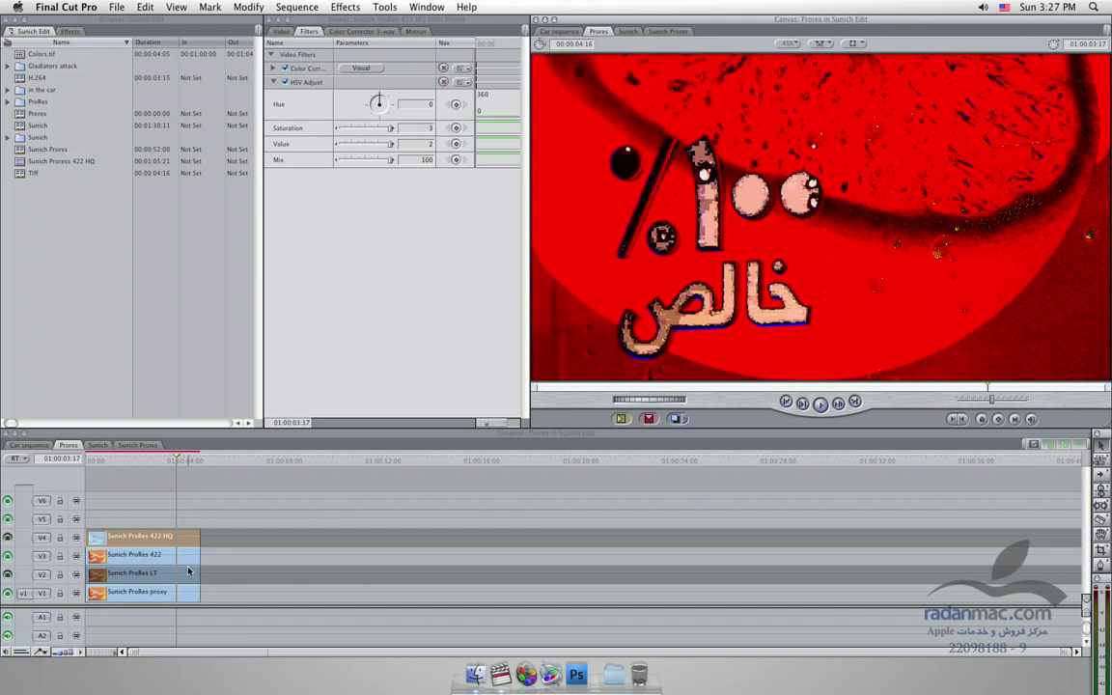
Step: Try the ProRes LT and Proxy clips on V2 and V1, then select only V3's ProRes 422 clip
click(135, 599)
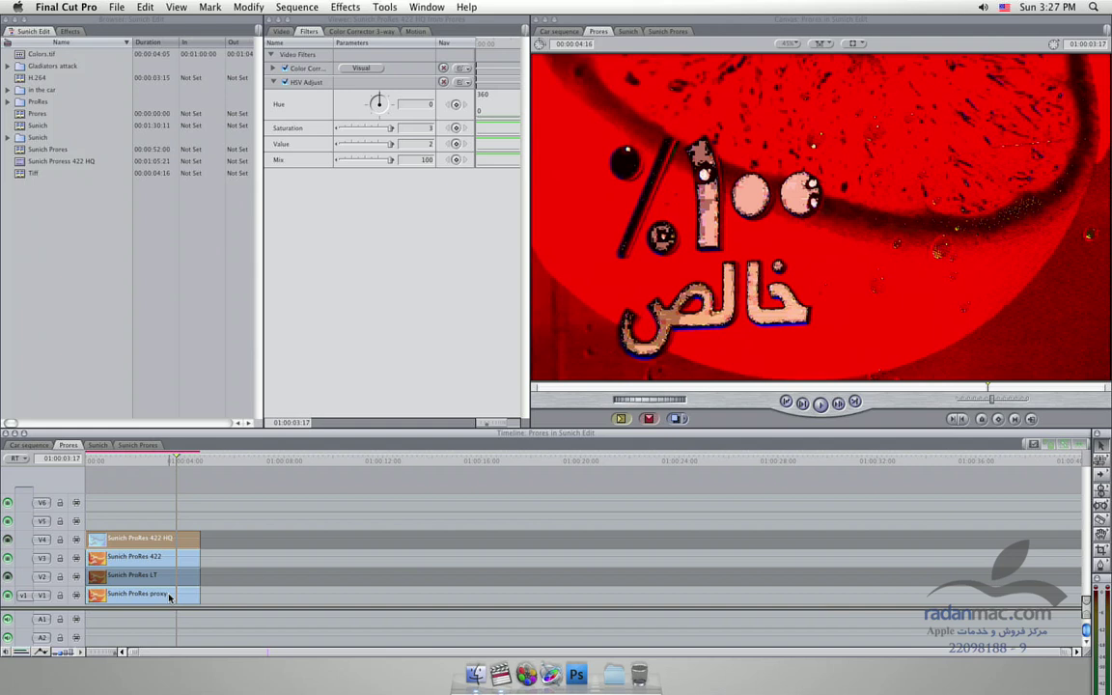
click(174, 577)
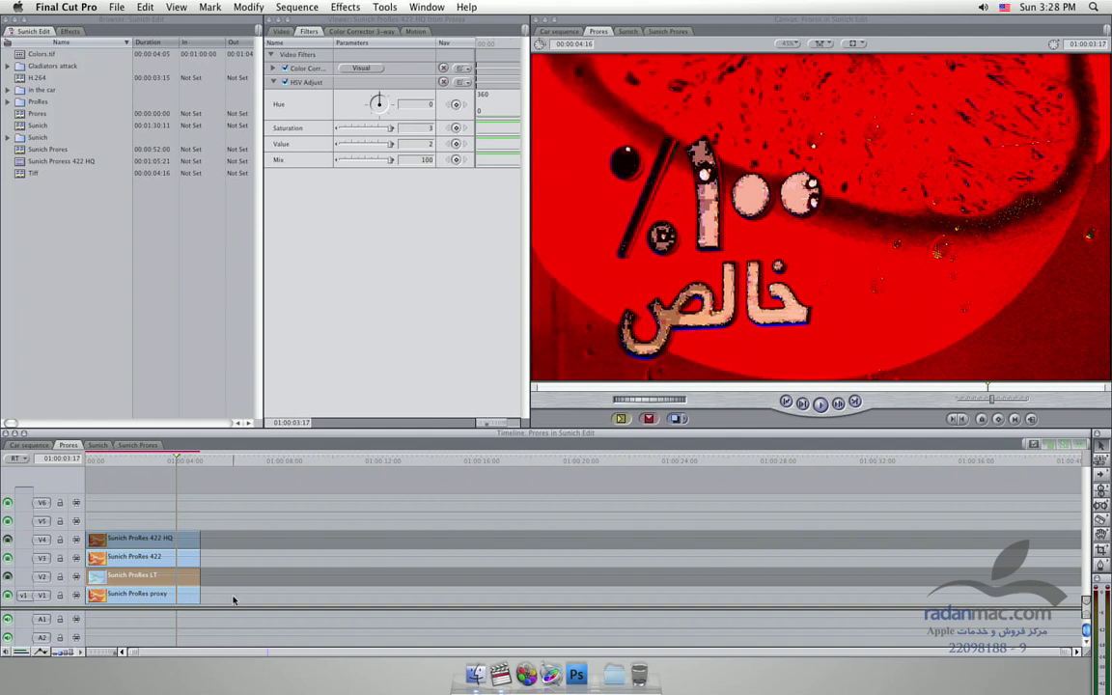
super+click(183, 593)
click(167, 576)
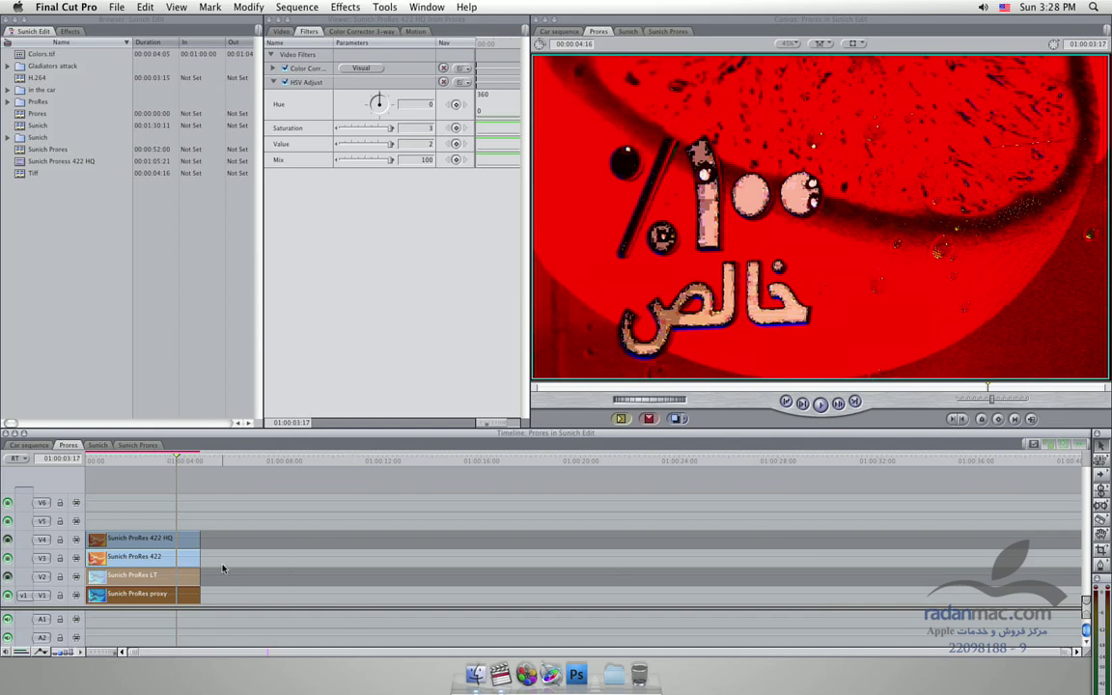
click(183, 557)
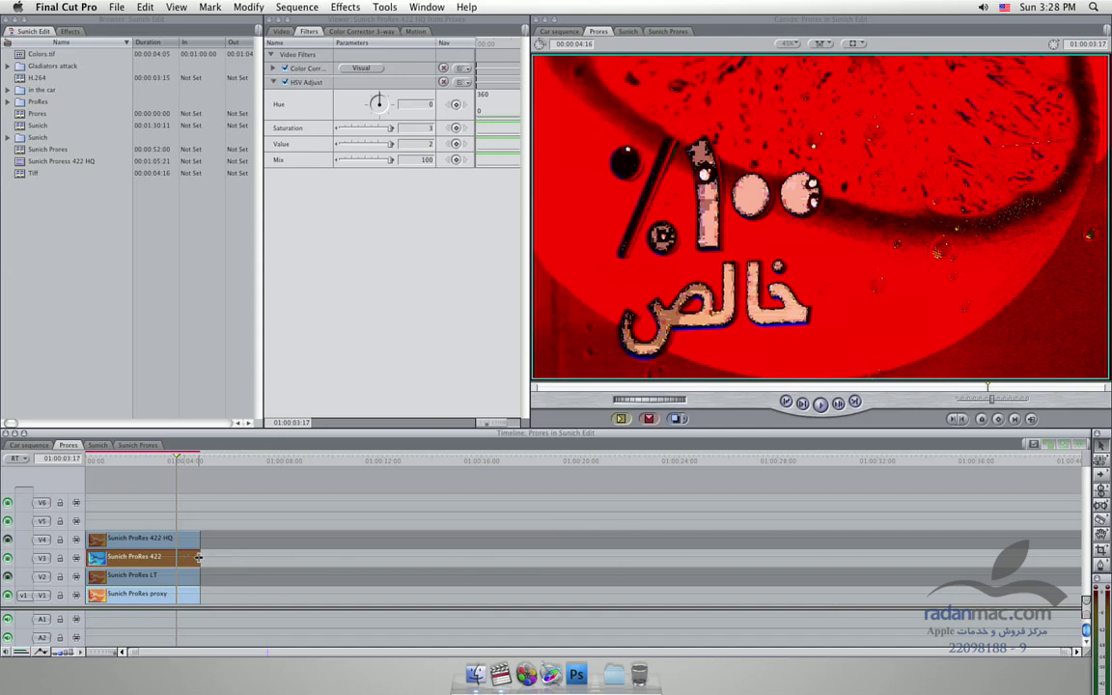
click(177, 557)
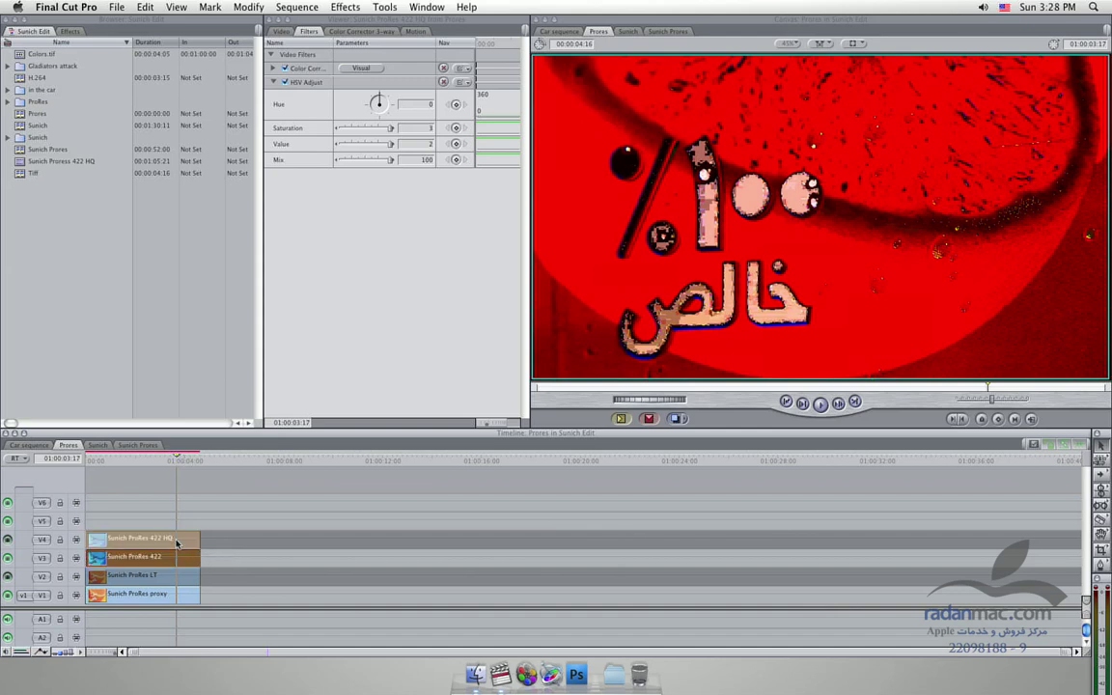